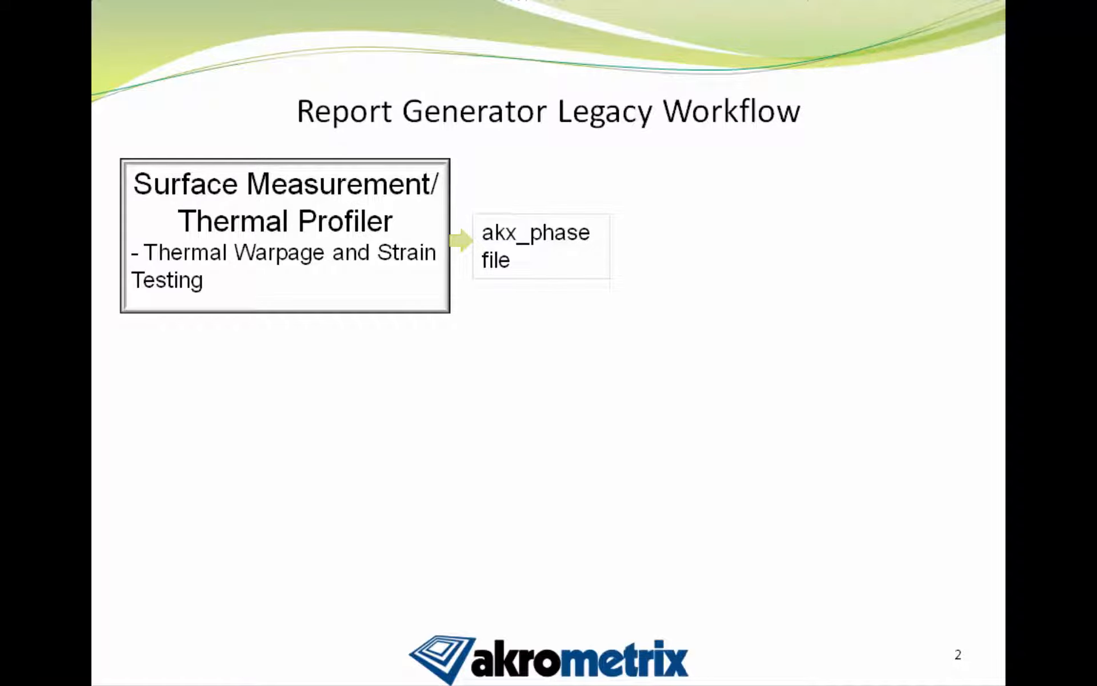
key(Right)
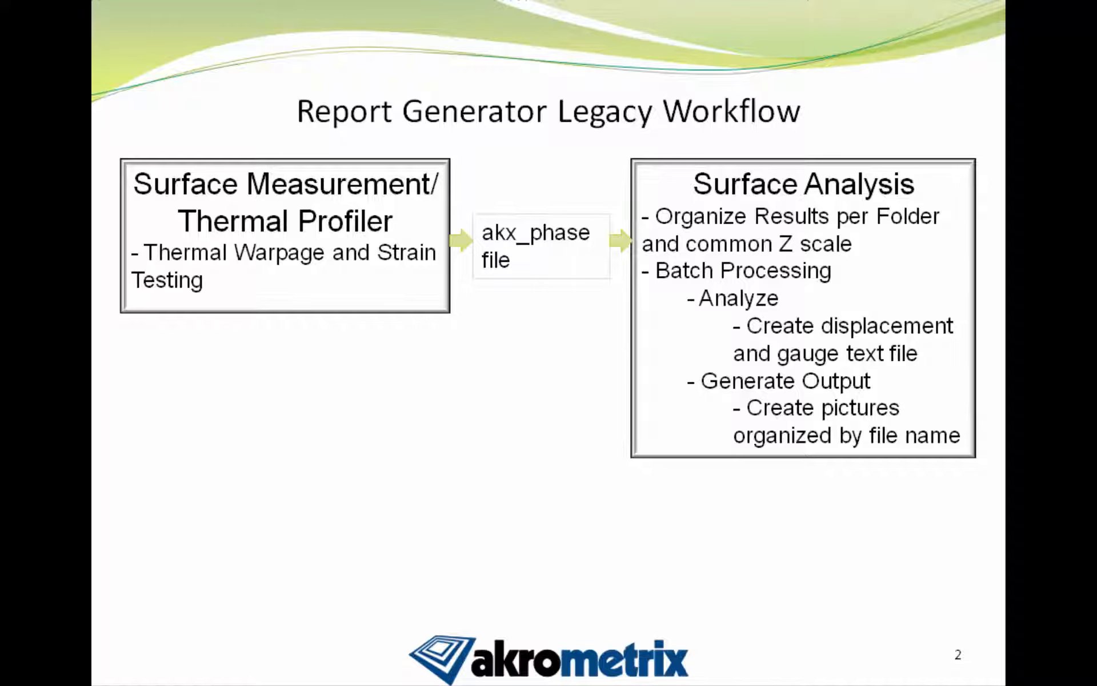
key(Right)
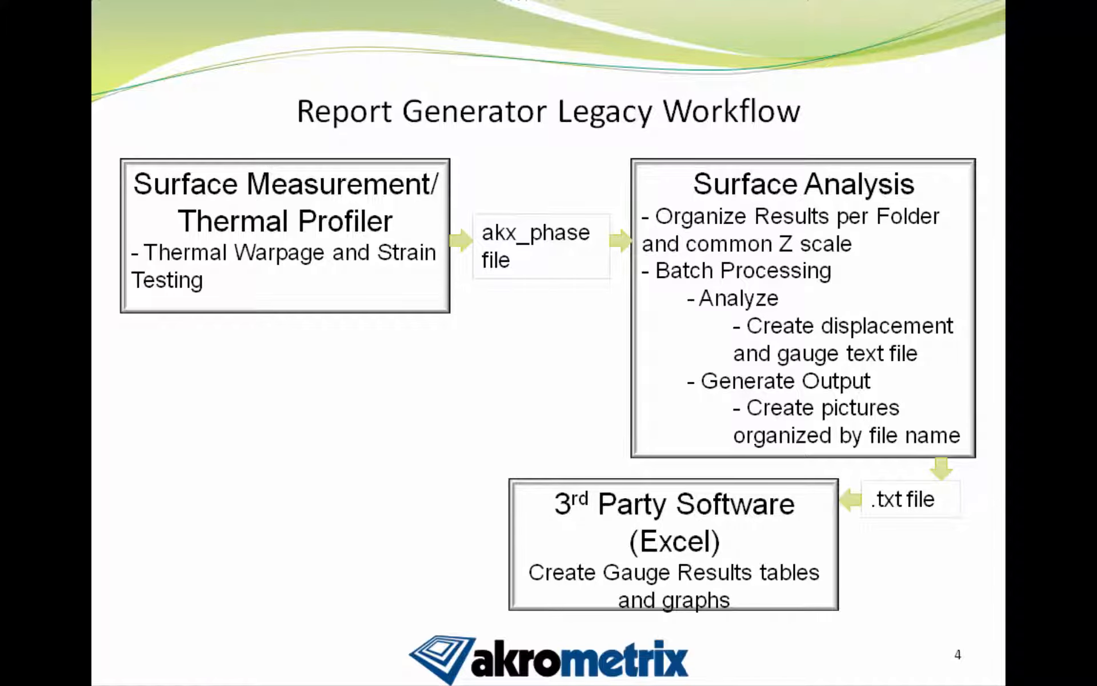
key(Right)
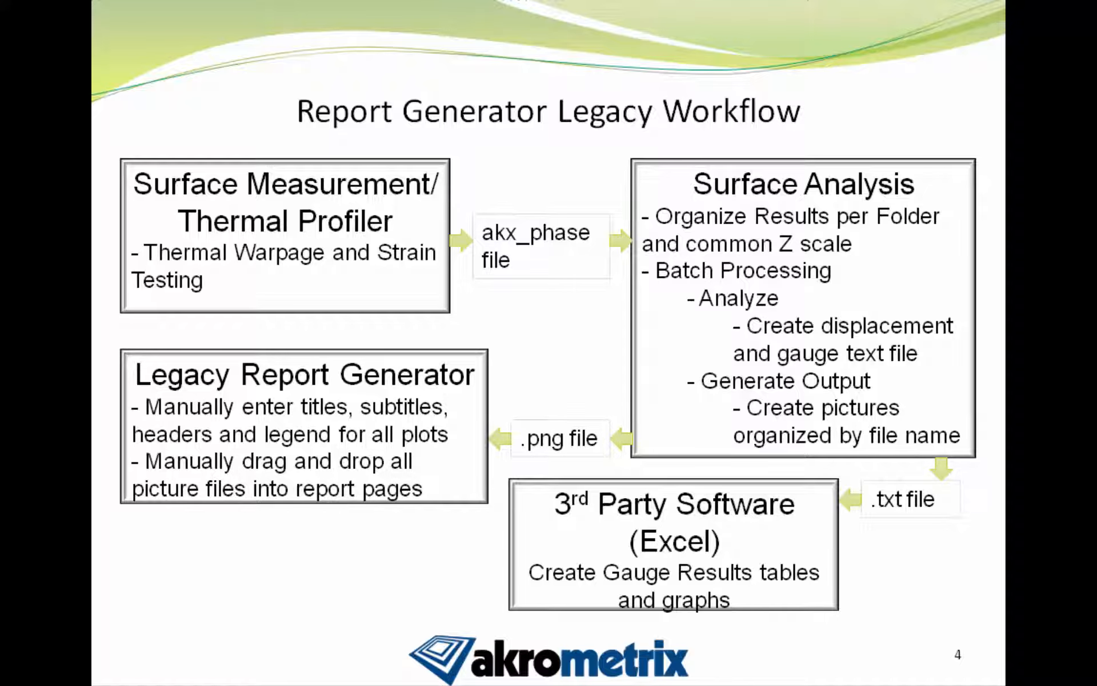
key(Right)
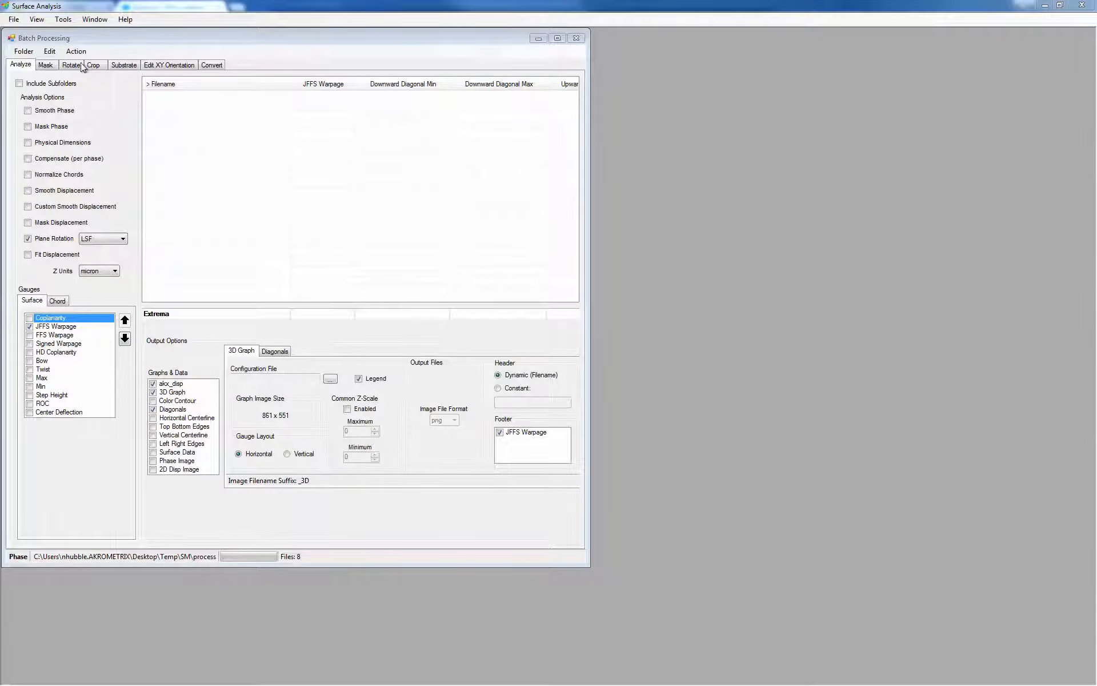
- Run the batch analysis on the 35mm BGA phase files and generate their graph and data output
click(78, 51)
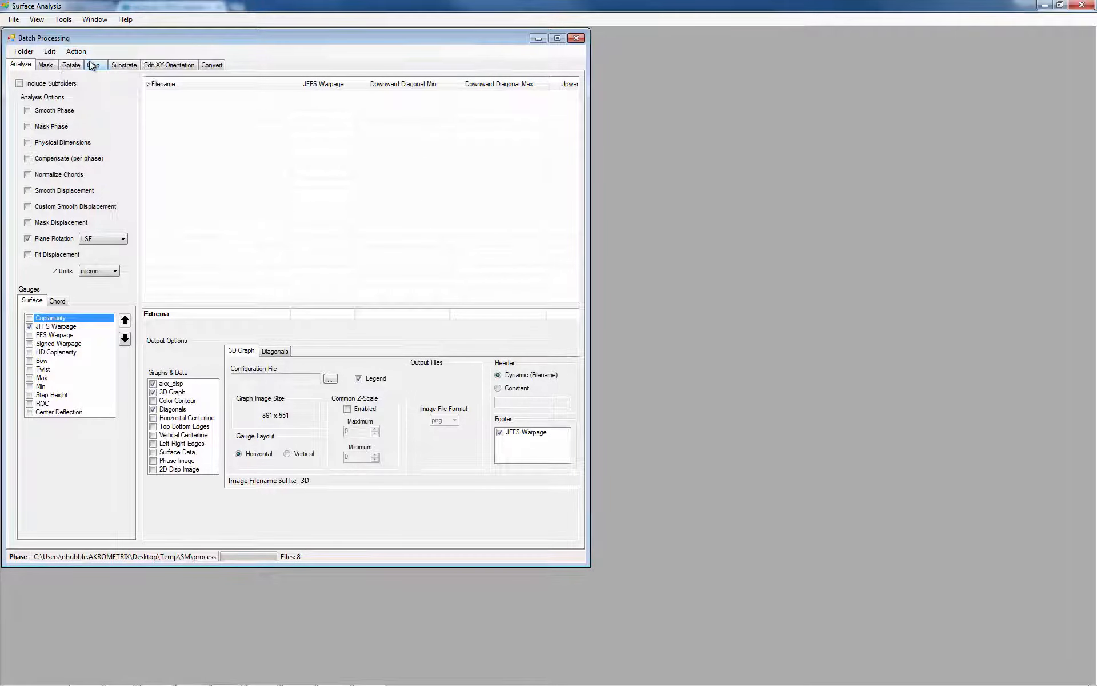
click(92, 64)
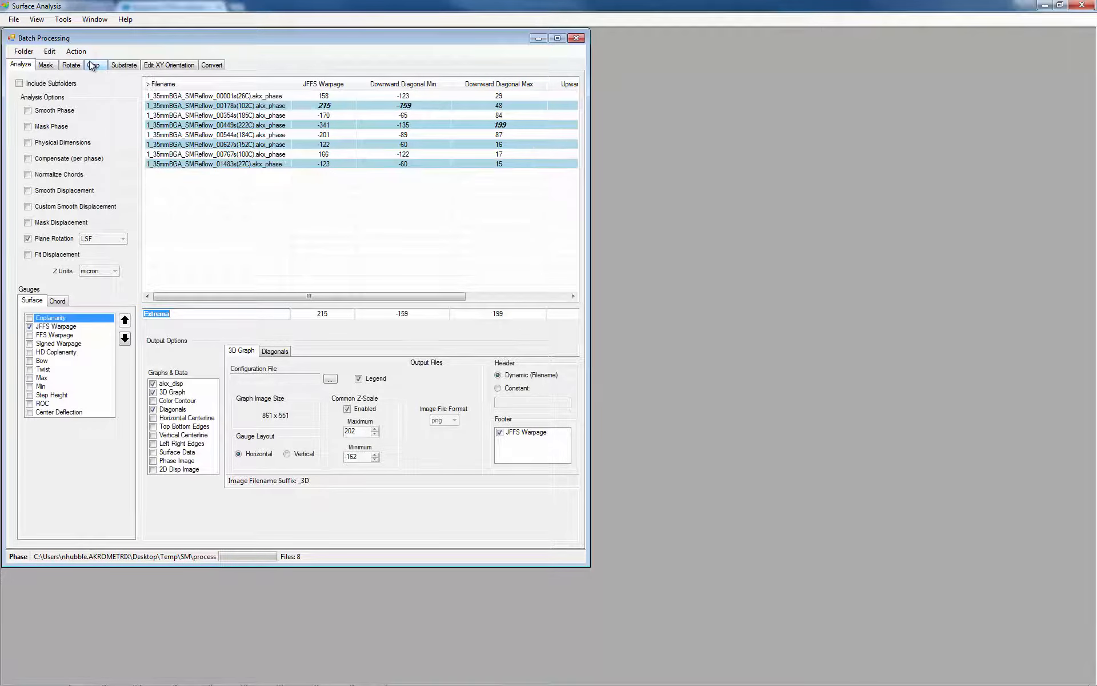
click(76, 51)
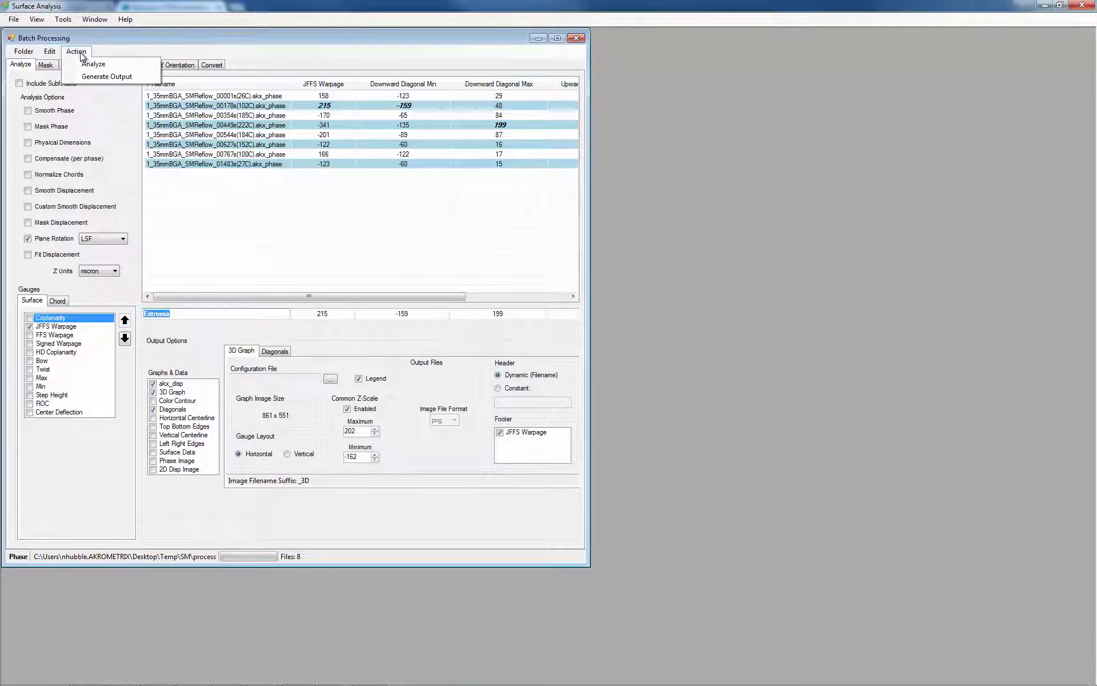
click(107, 76)
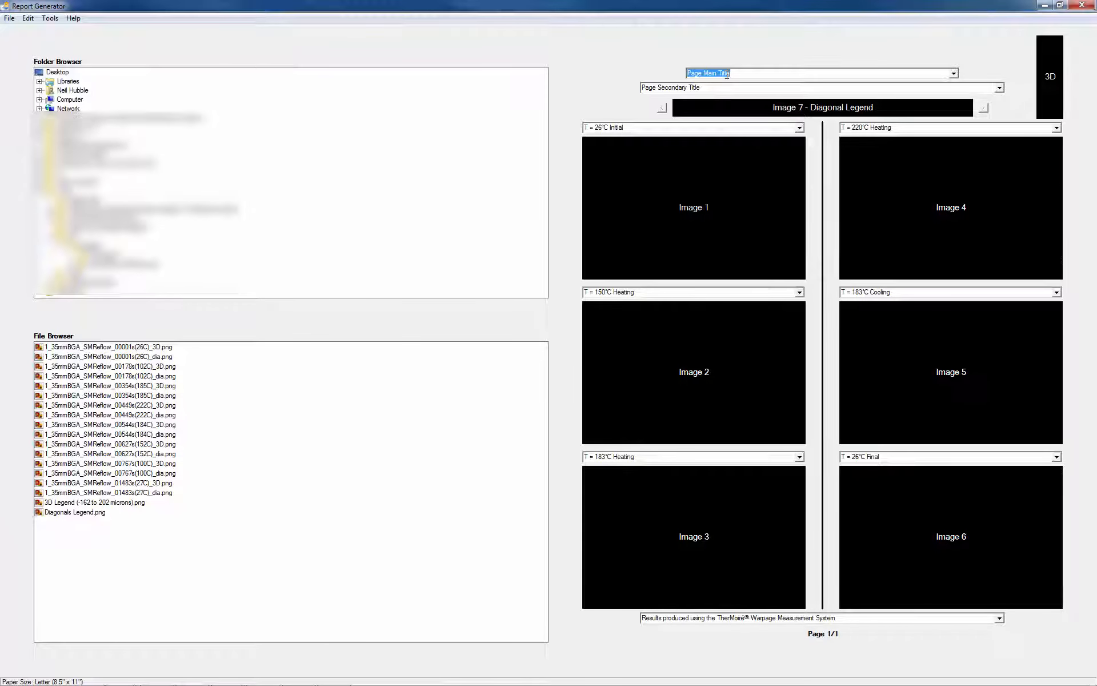
- Set the report page's main title to 35mm BGA and its secondary title to 3D Surface Plots
text(35mm BGA)
key(Tab)
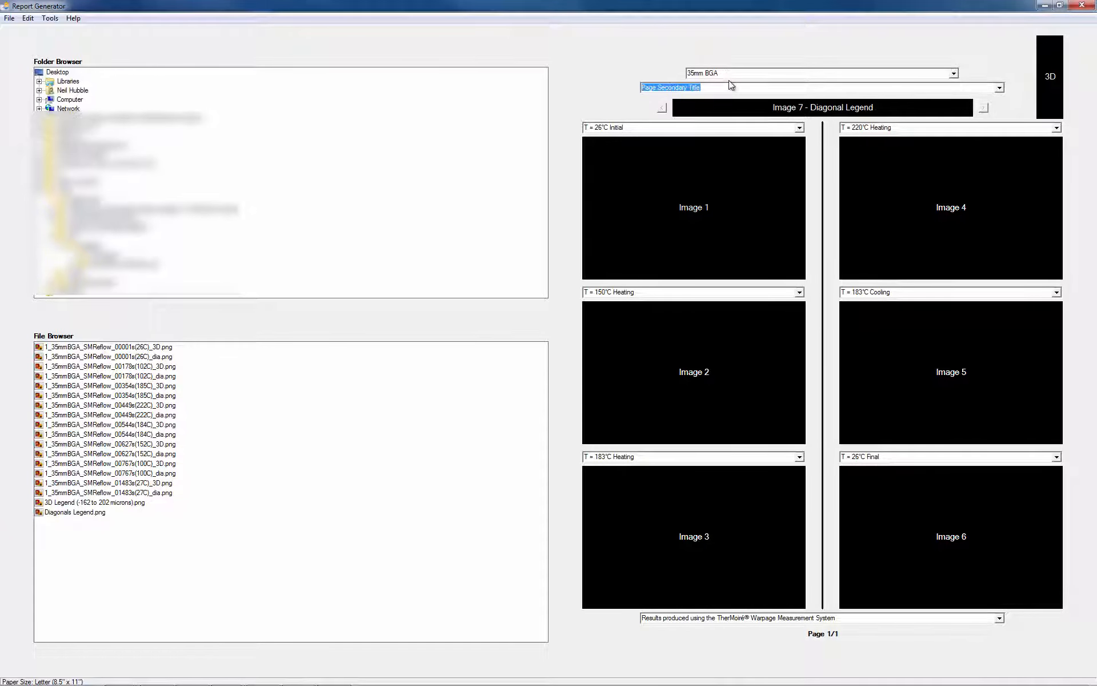
key(Down)
- Change the Image 2 caption to T = 102°C Heating and the Image 3 caption to T = 185°C Heating
click(605, 293)
click(604, 292)
key(BackSpace)
key(BackSpace)
text(02)
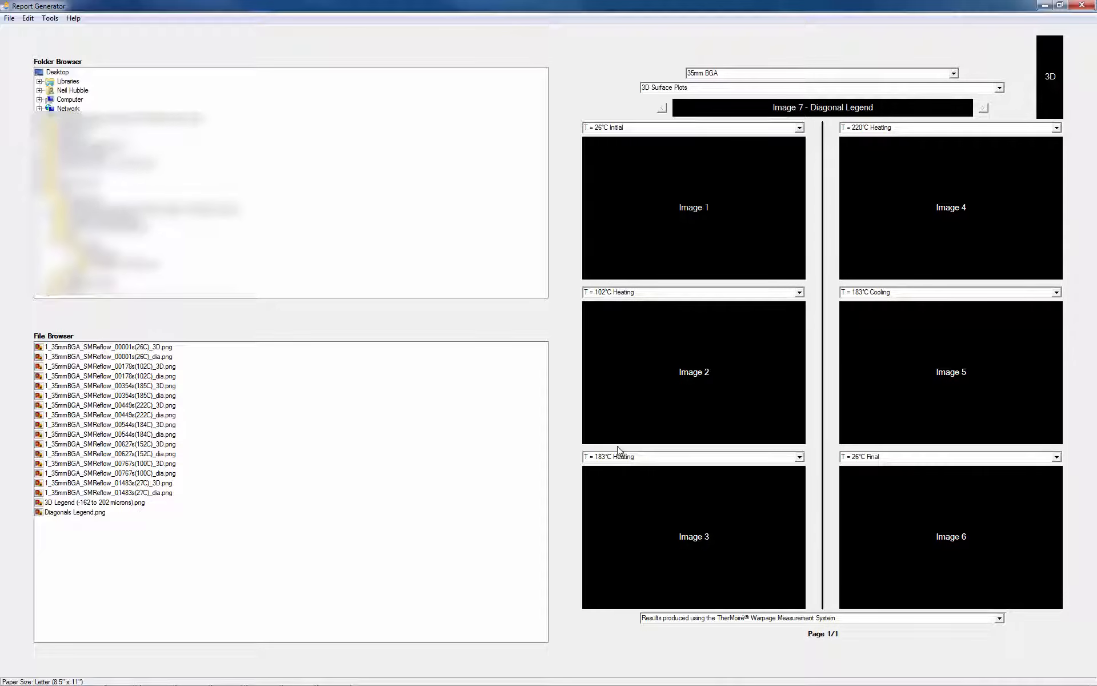
click(606, 458)
click(605, 457)
key(BackSpace)
text(5)
- Change the Image 4 caption to T = 222°C Maximum and the Image 5 caption to T = 184°C Cooling
click(861, 128)
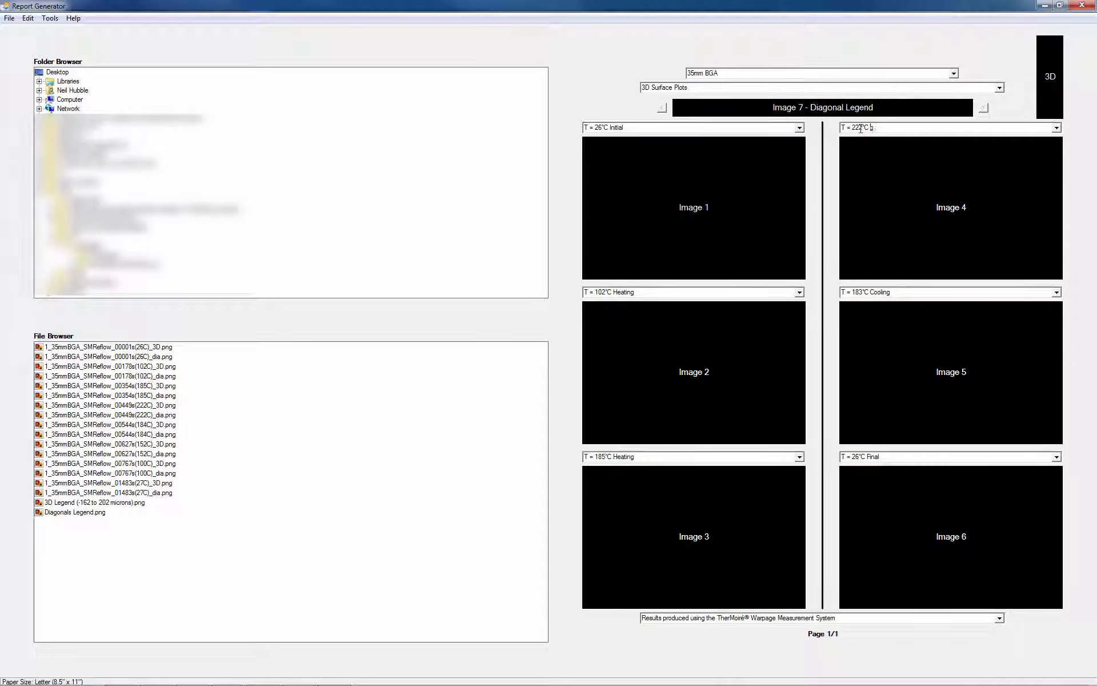
text(Maximum)
click(861, 294)
key(BackSpace)
text(4)
- Change the Image 6 caption to T = 152°C Cooling
click(860, 458)
key(BackSpace)
key(BackSpace)
text(152)
key(Right)
key(Right)
key(Right)
key(Delete)
key(Delete)
key(Delete)
key(Delete)
key(Delete)
text(Cooling)
- Place the 3D legend and the six 3D plot images from 26C initial through 152C cooling onto the report page
click(121, 349)
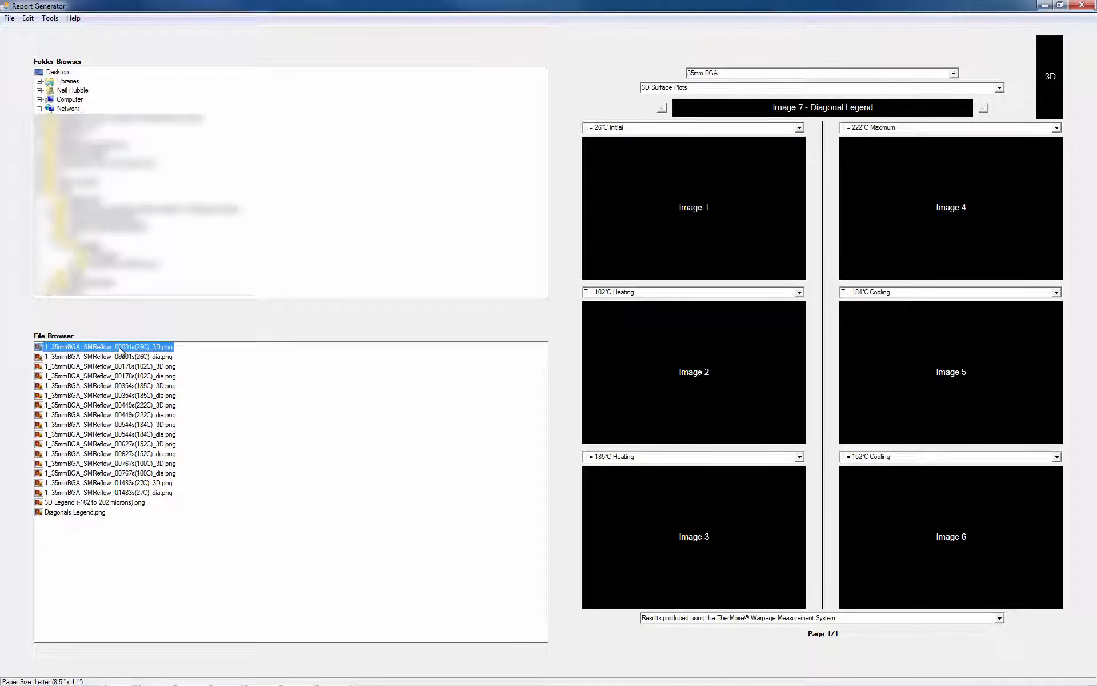
click(131, 503)
ctrl+click(166, 349)
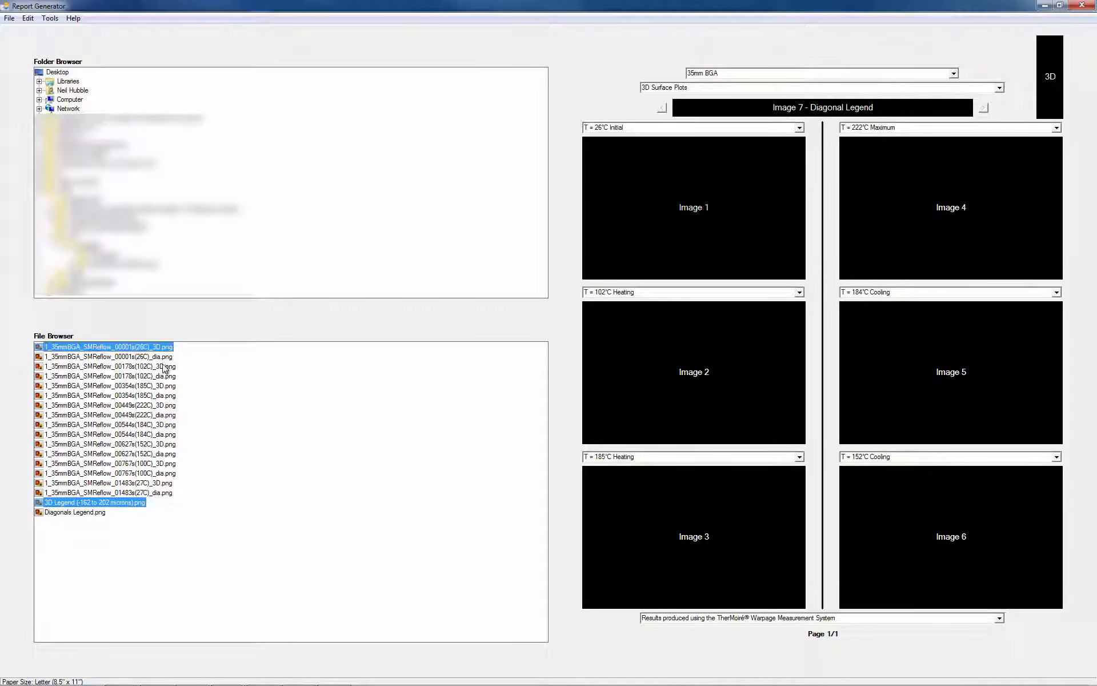
ctrl+click(164, 367)
ctrl+click(166, 386)
ctrl+click(166, 406)
ctrl+click(165, 425)
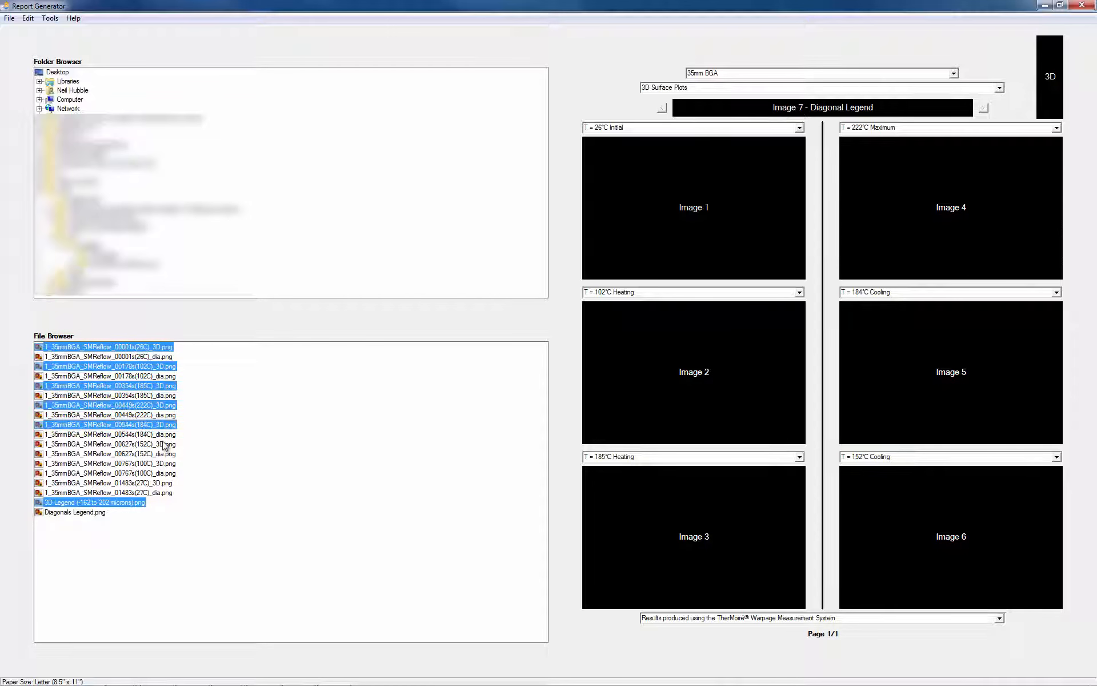
ctrl+click(164, 445)
drag(150, 346, 639, 218)
- Add a second report page and change its Image 1 caption to T = 100°C Cooling
click(50, 18)
click(49, 27)
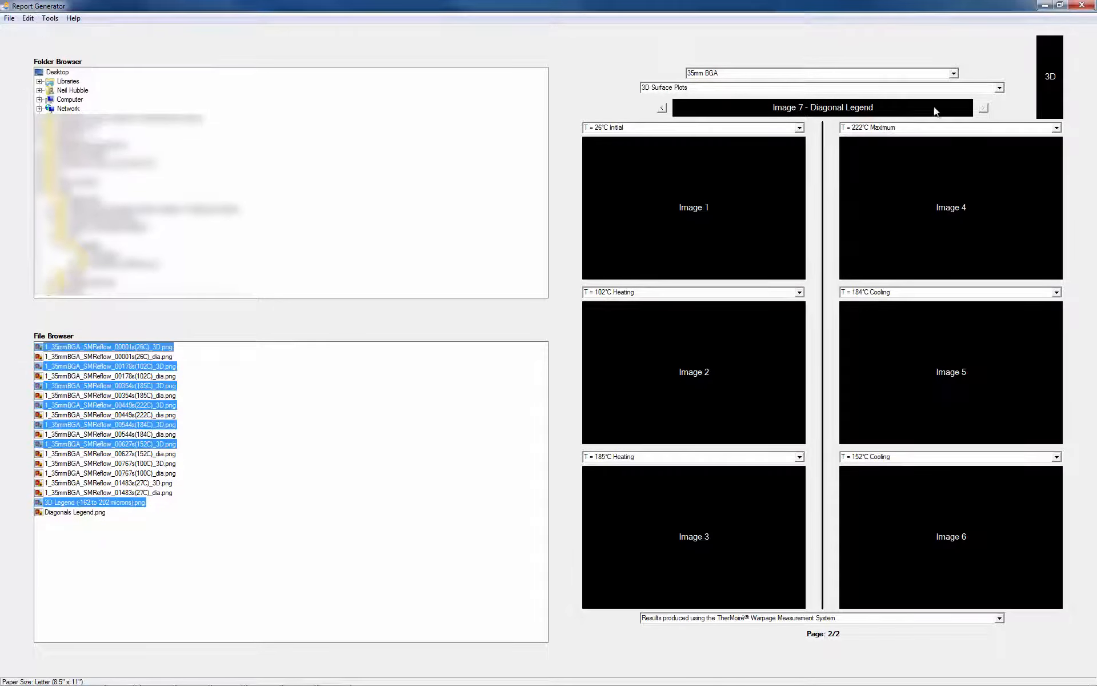
click(600, 128)
click(604, 128)
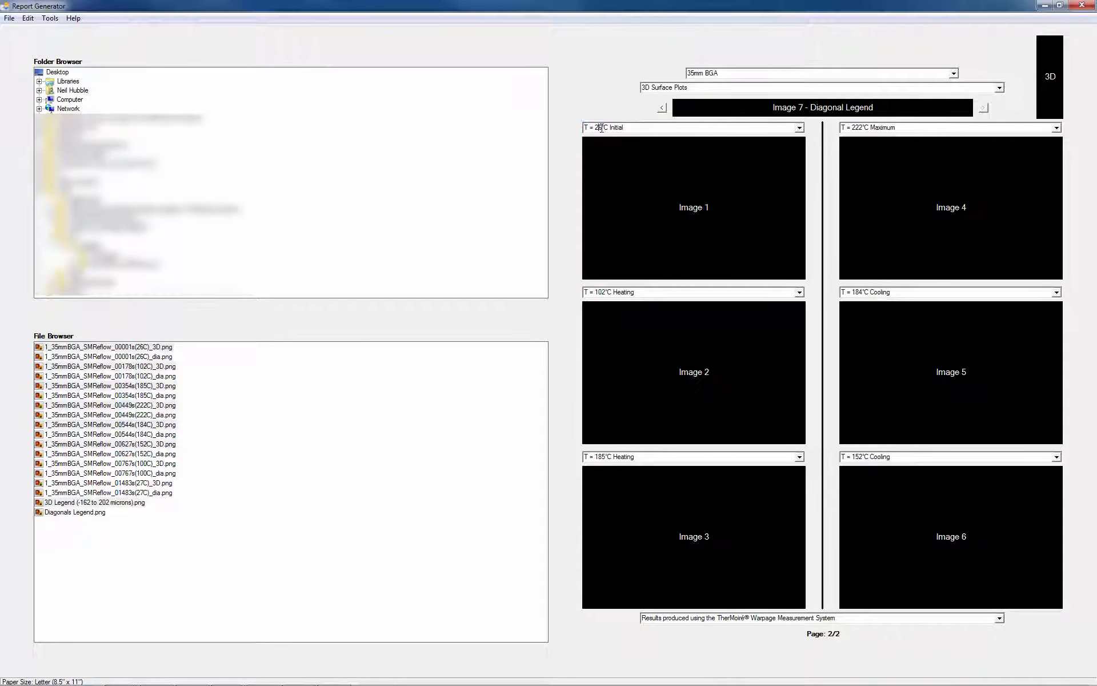
key(BackSpace)
key(BackSpace)
text(100)
key(End)
key(BackSpace)
key(BackSpace)
key(BackSpace)
key(BackSpace)
key(BackSpace)
key(BackSpace)
key(BackSpace)
text(Cooling)
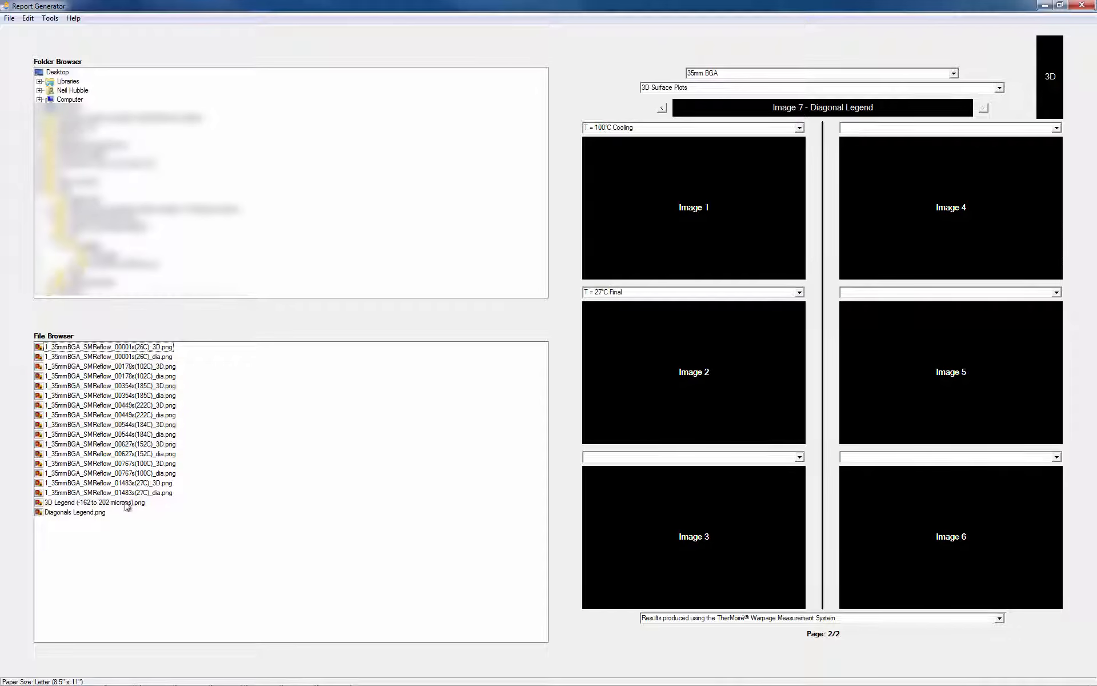
click(27, 17)
click(60, 31)
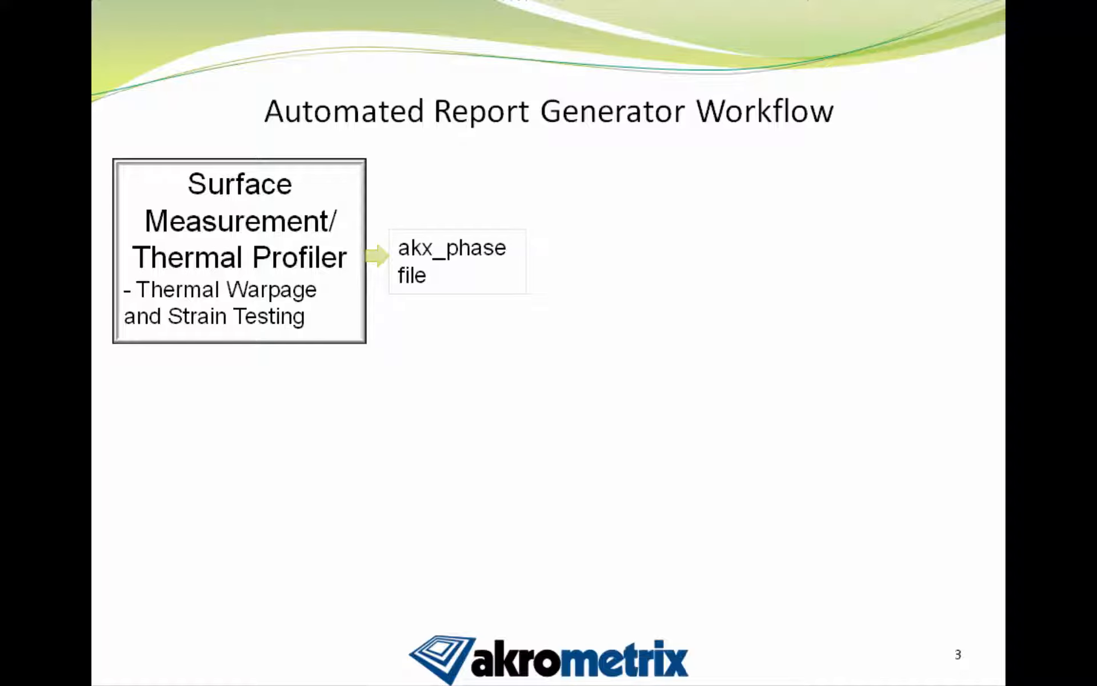
key(Right)
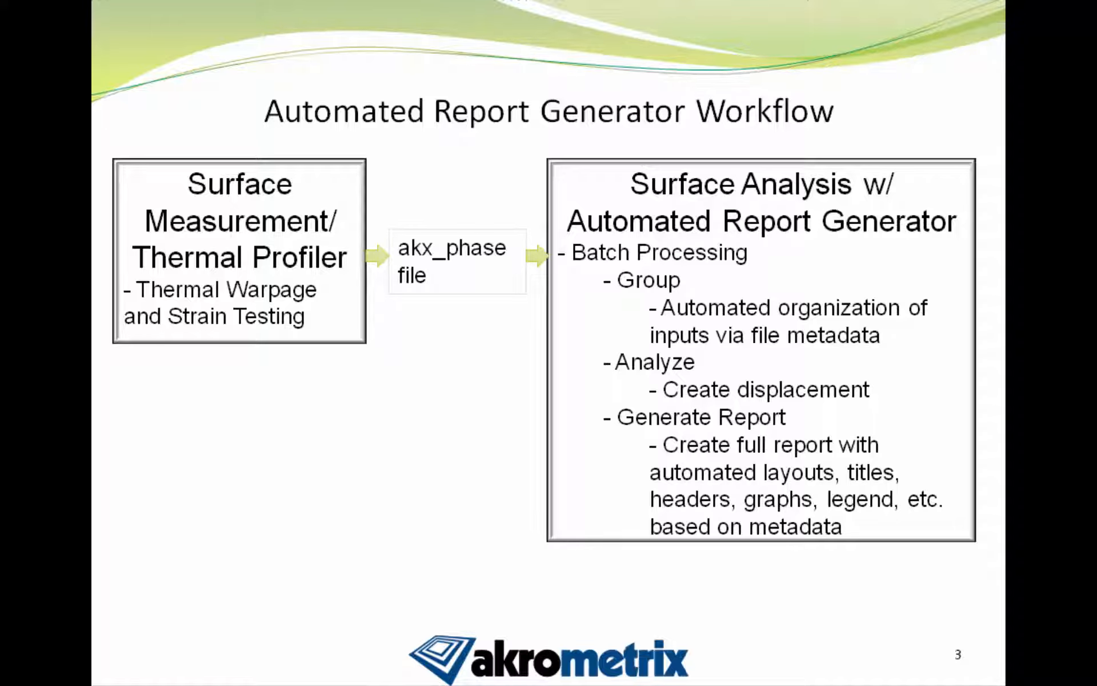
key(Right)
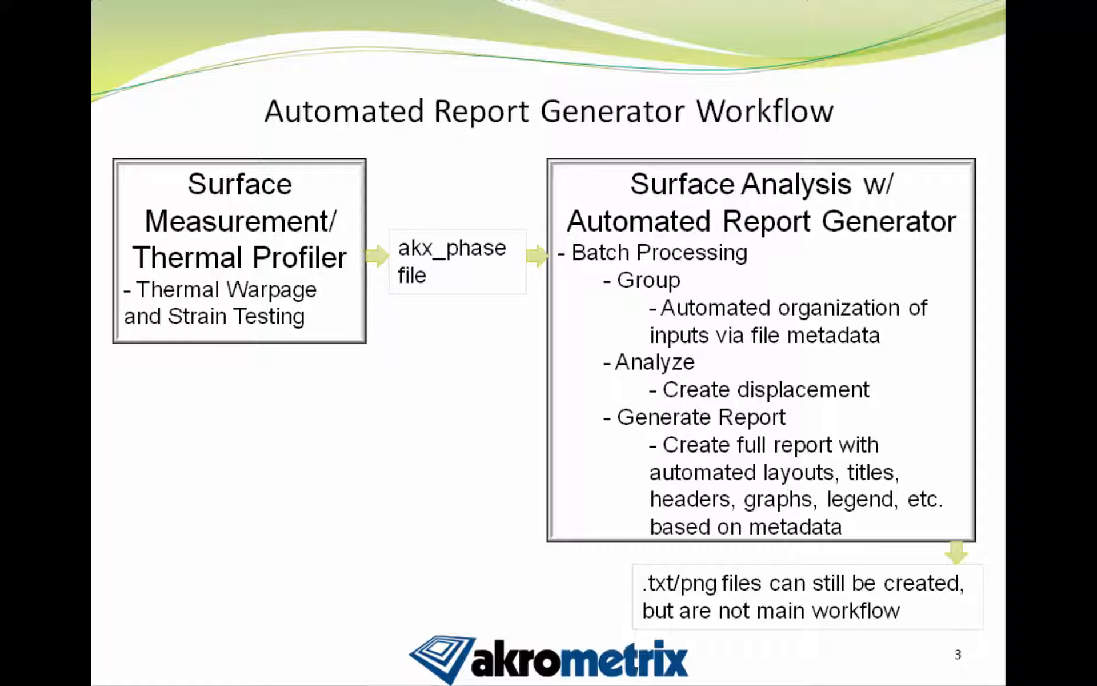
key(Right)
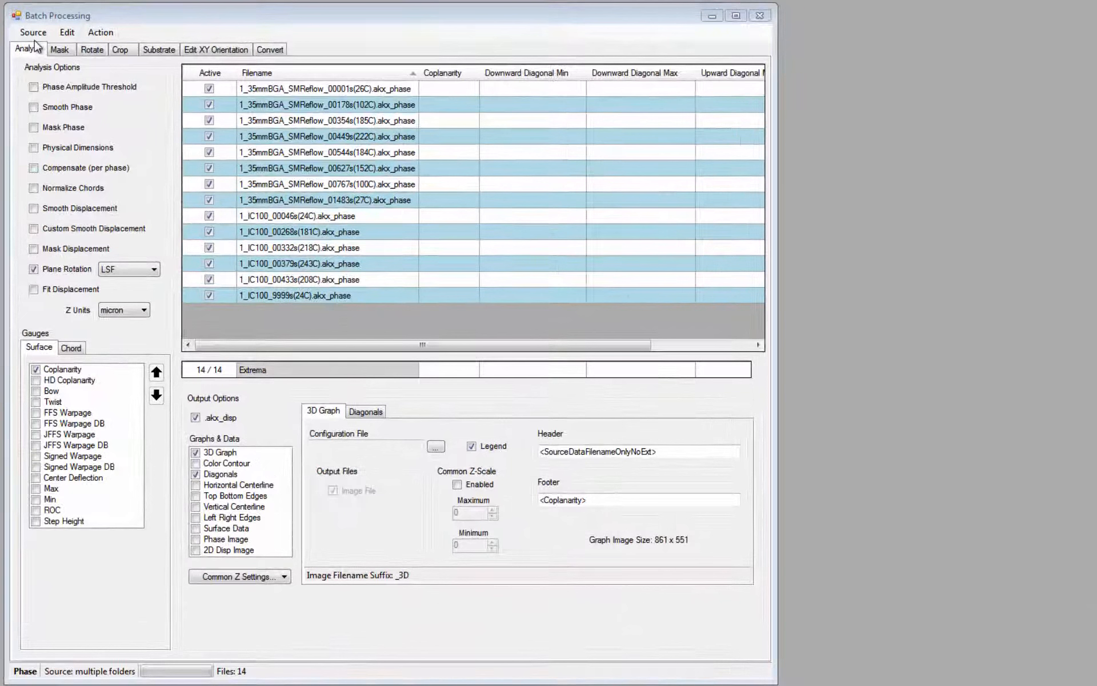
- Open the batch analysis source settings and remove the AddtoProfile folder from the folder list
click(53, 82)
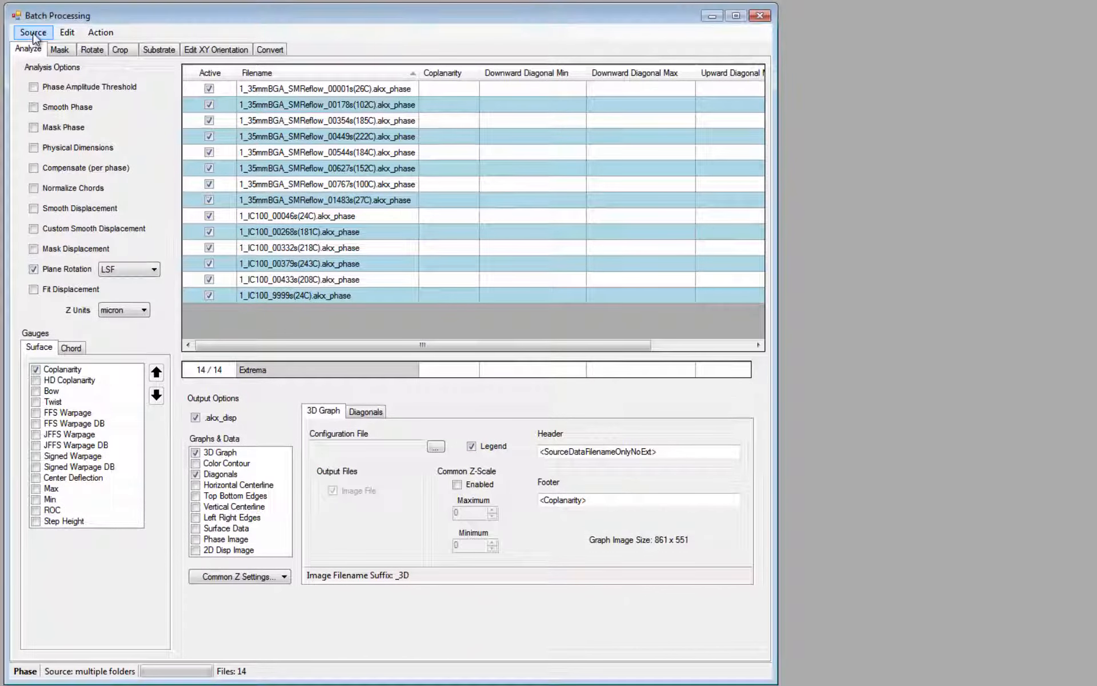
click(53, 48)
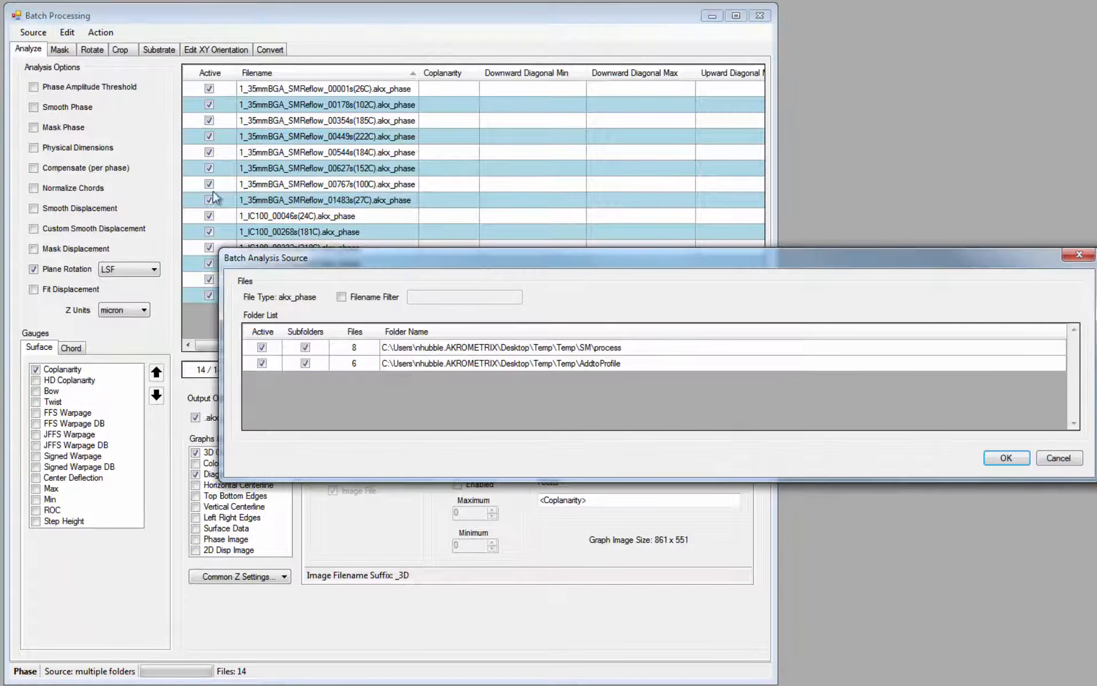
right_click(461, 361)
click(517, 475)
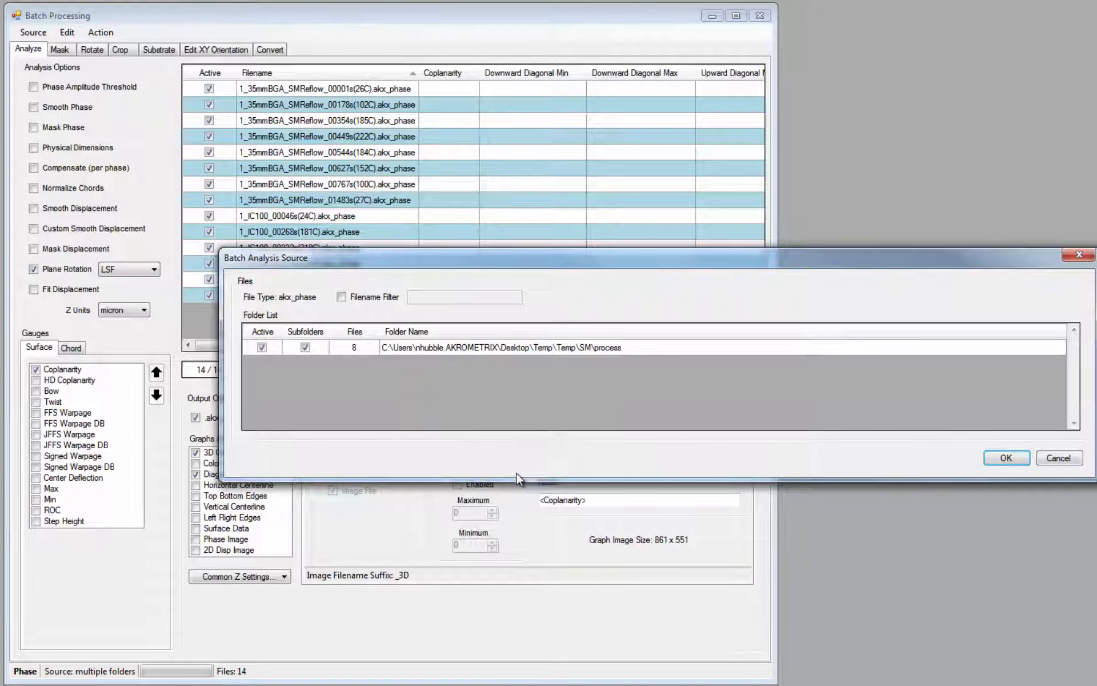
- Add the reportvid_20160802T095002 folder inside the desktop Temp folder to the batch source list
right_click(427, 389)
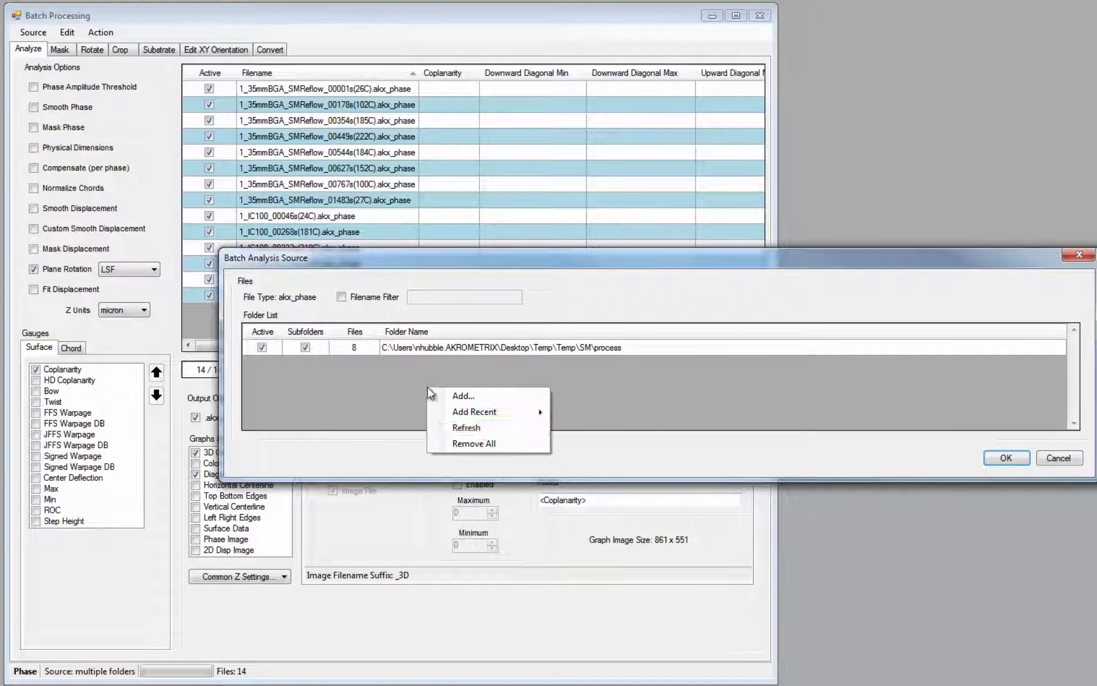
click(484, 394)
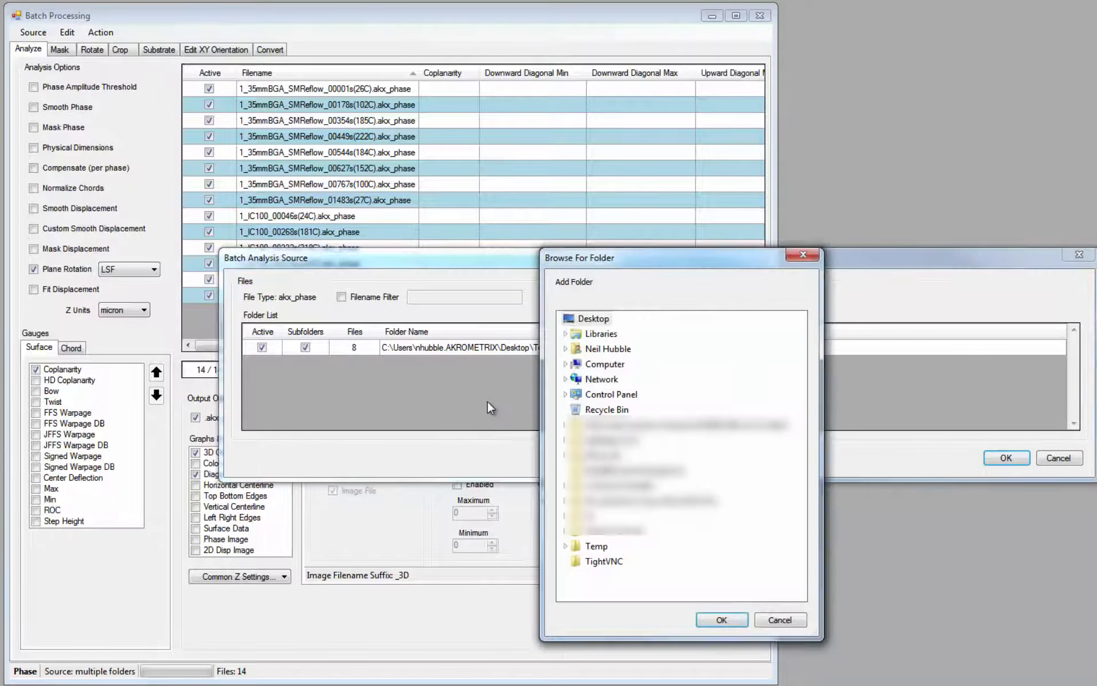
click(566, 546)
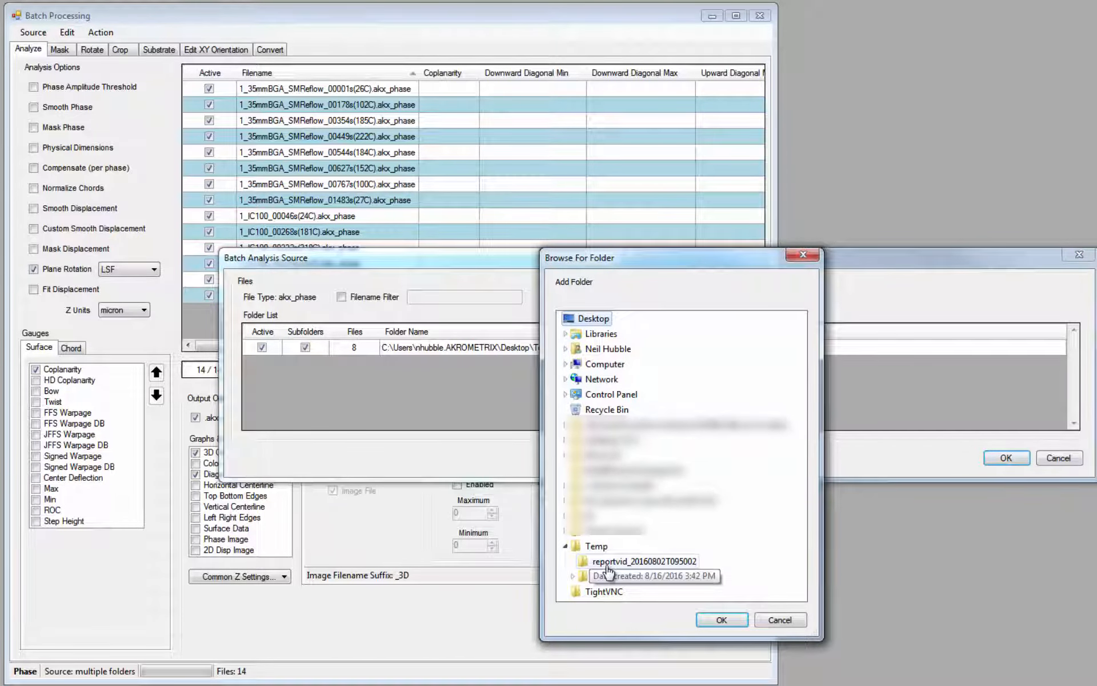
click(607, 562)
click(719, 622)
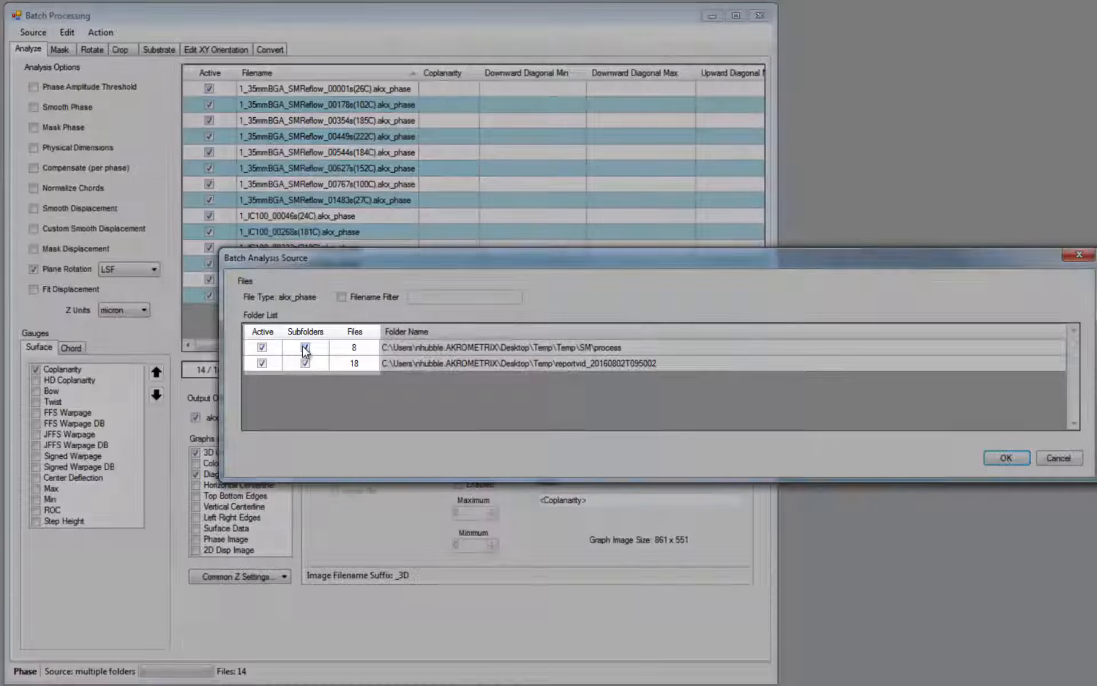
- Deactivate the SM\process source folder and its subfolders, and apply the filename filter *PT* to the batch source
click(305, 347)
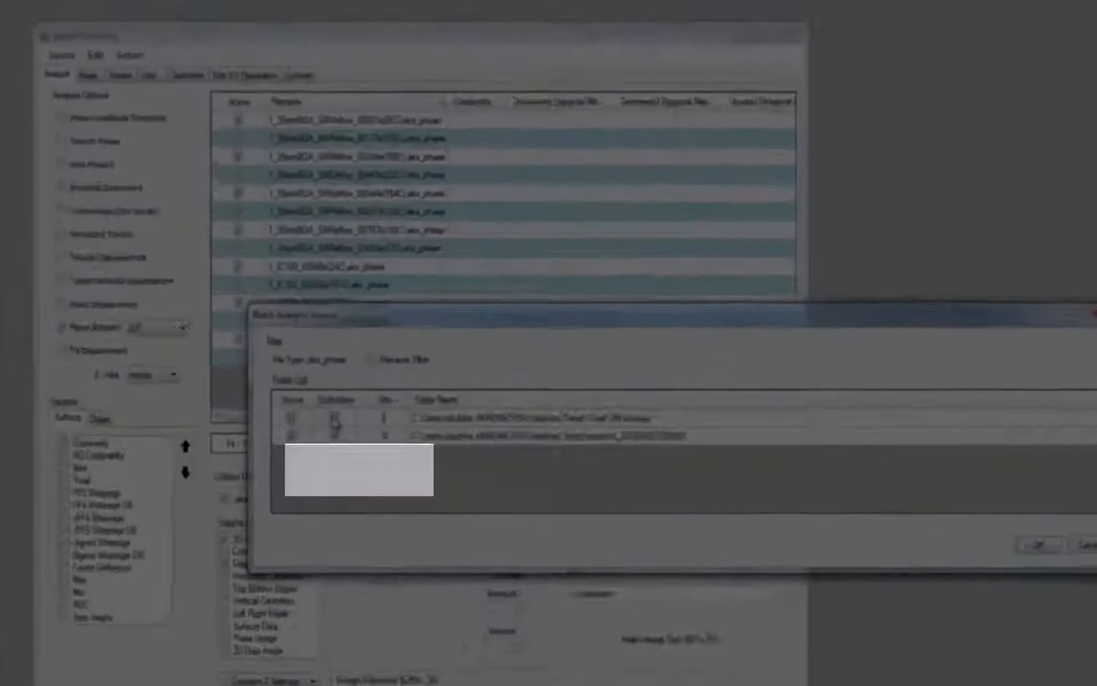
click(262, 346)
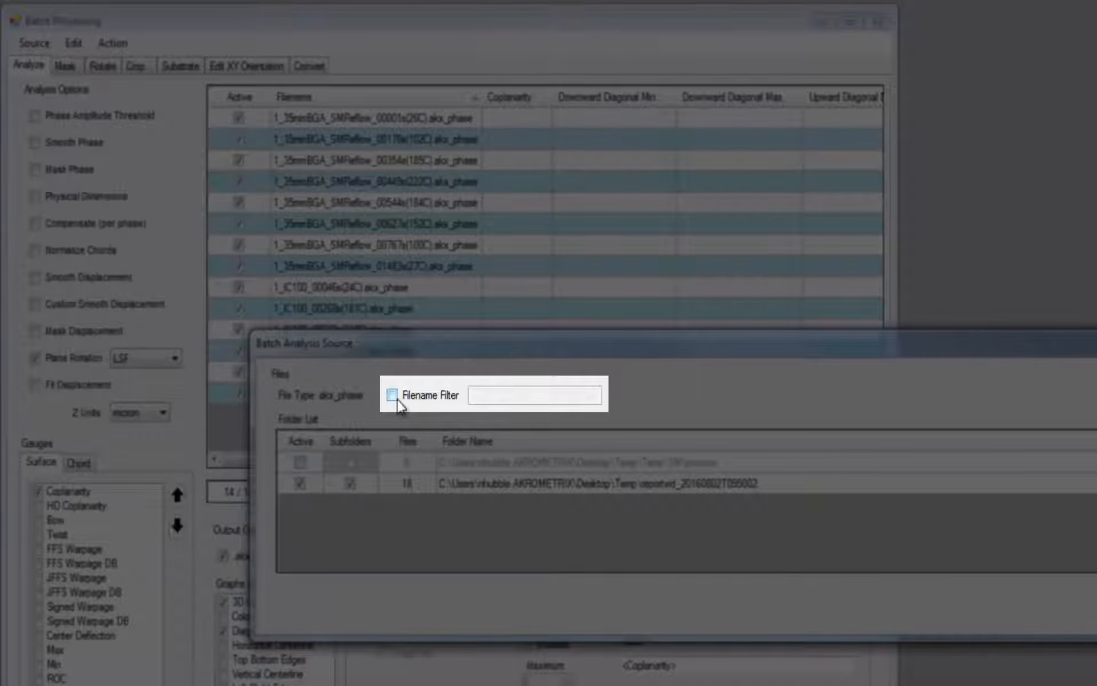
click(393, 397)
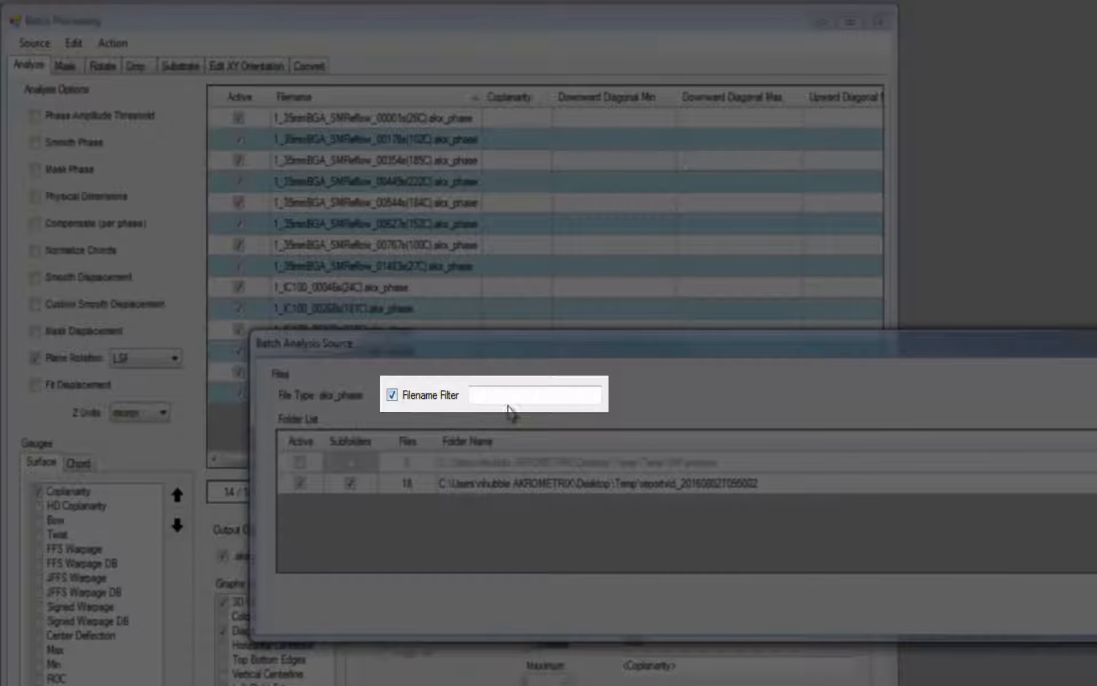
click(522, 399)
text(*PT*)
key(Return)
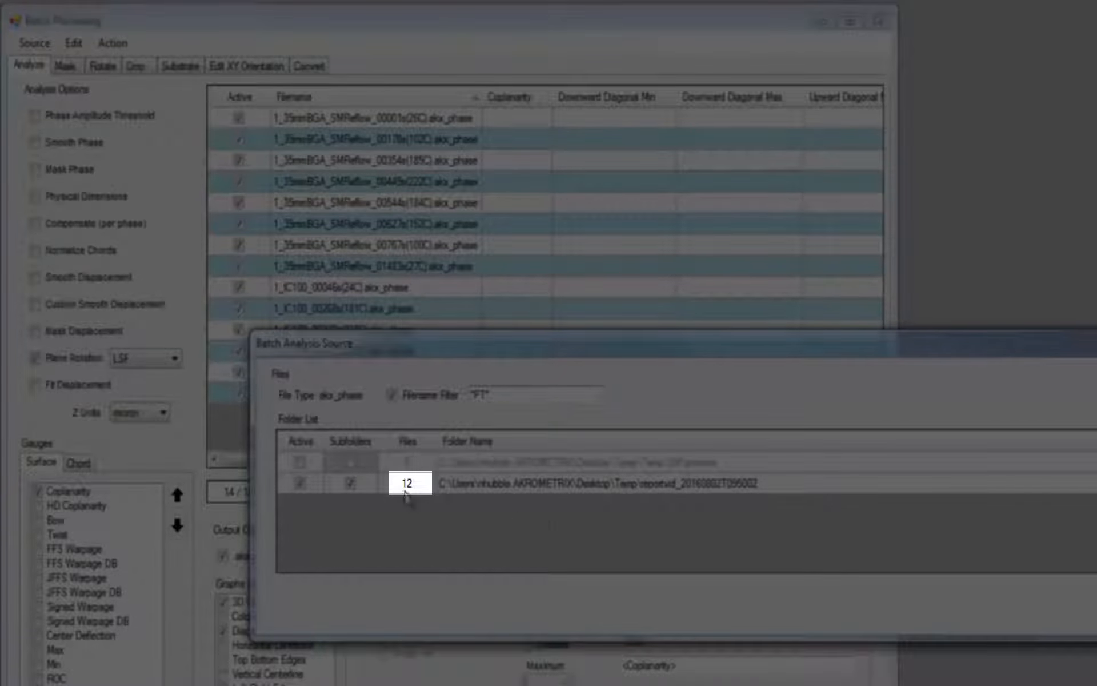
key(Return)
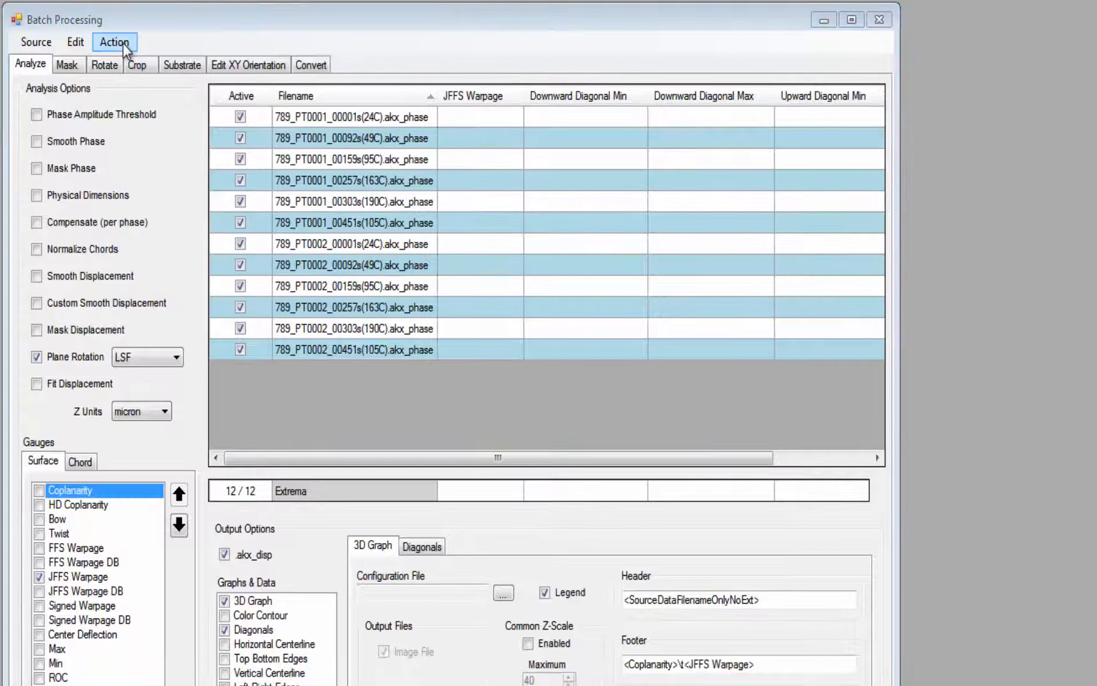
- Run the batch analysis on the filtered PT0001 and PT0002 phase files
click(122, 43)
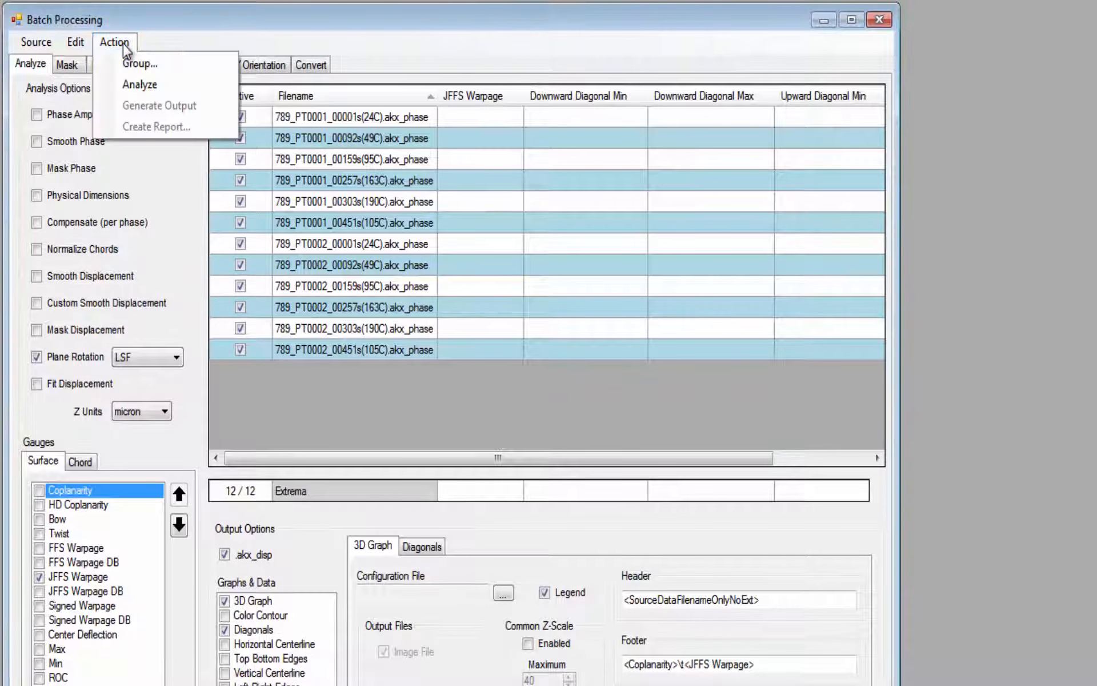
click(149, 84)
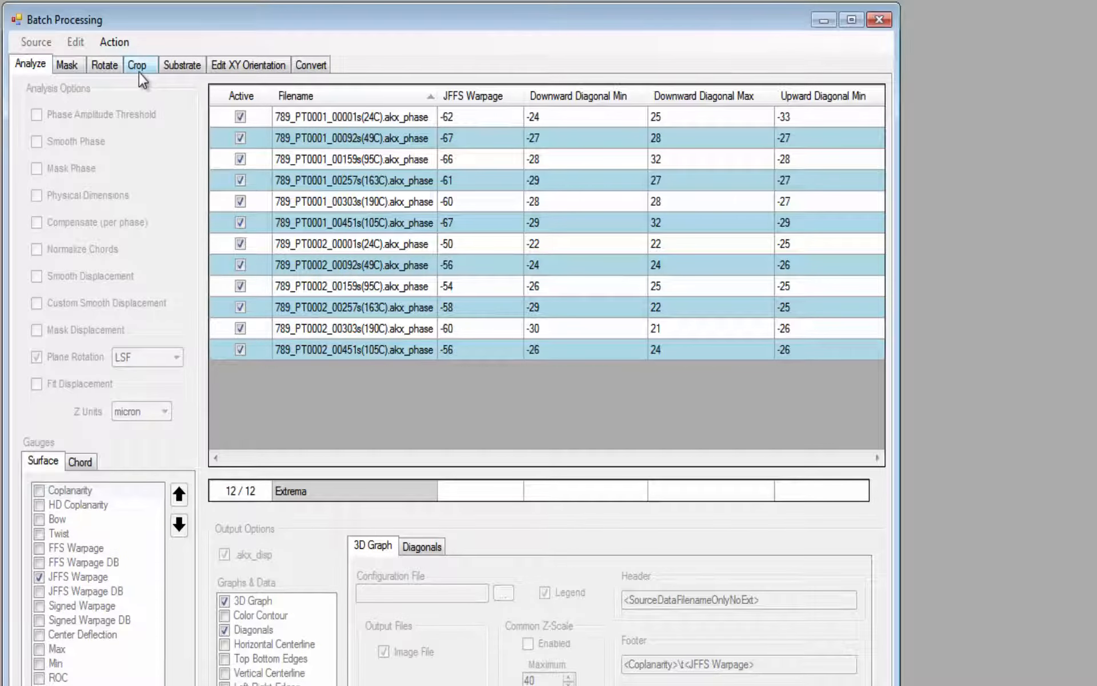
- Generate the output for the analyzed PT0001 and PT0002 files and browse the 3D graphs by input filename in the batch results
click(112, 47)
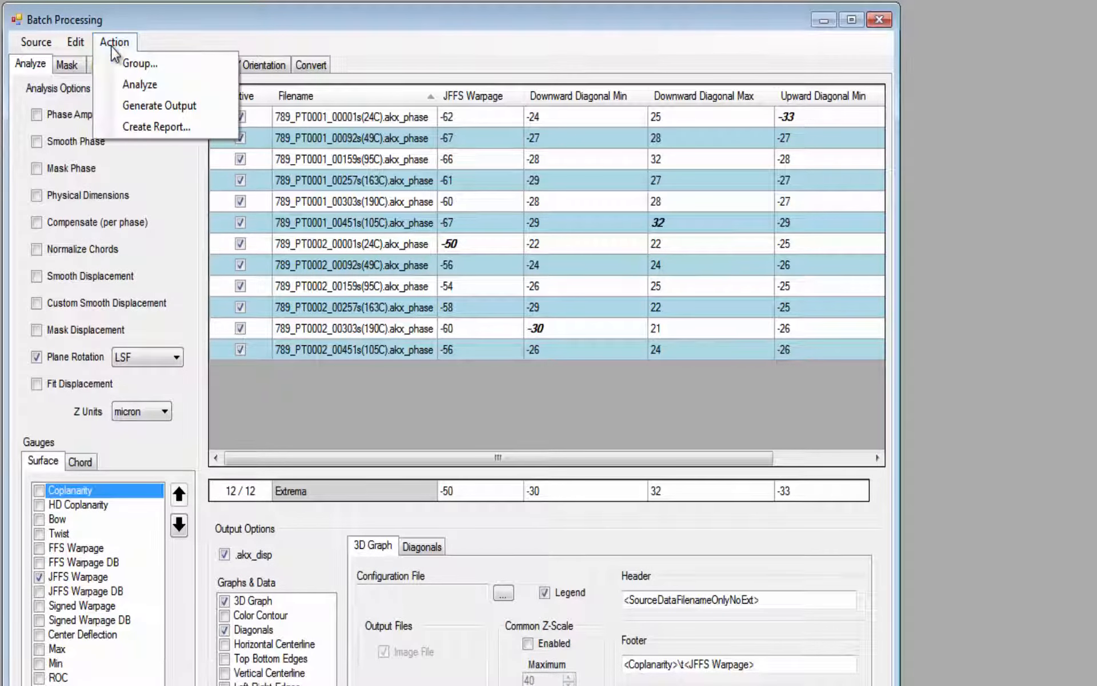
click(152, 104)
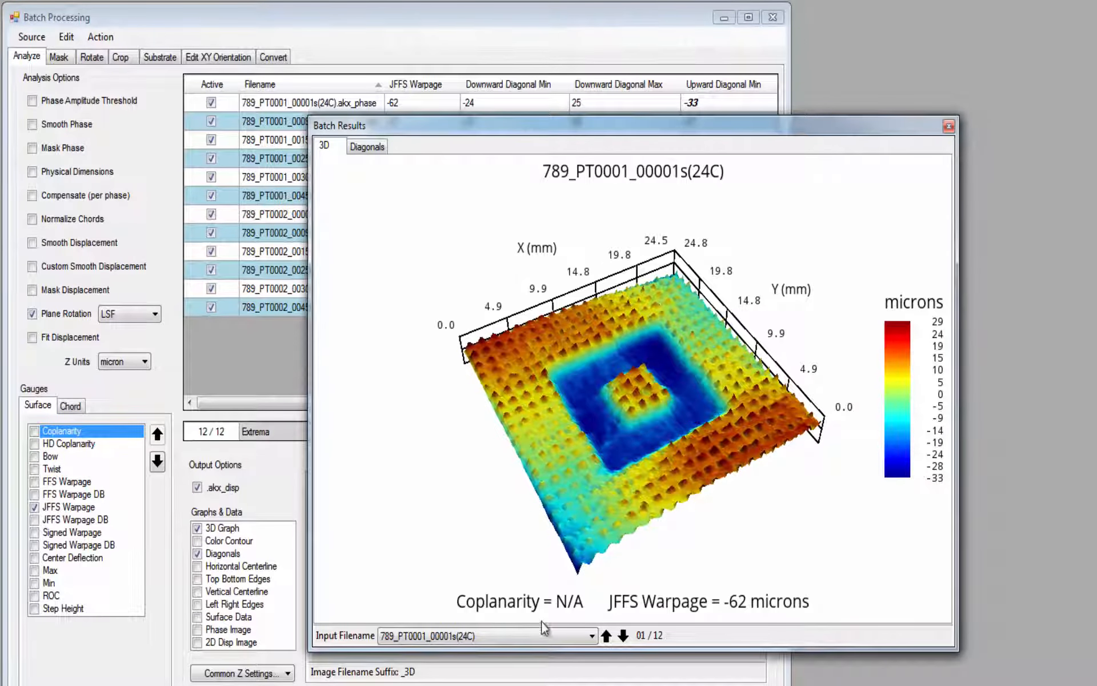
click(529, 636)
click(589, 653)
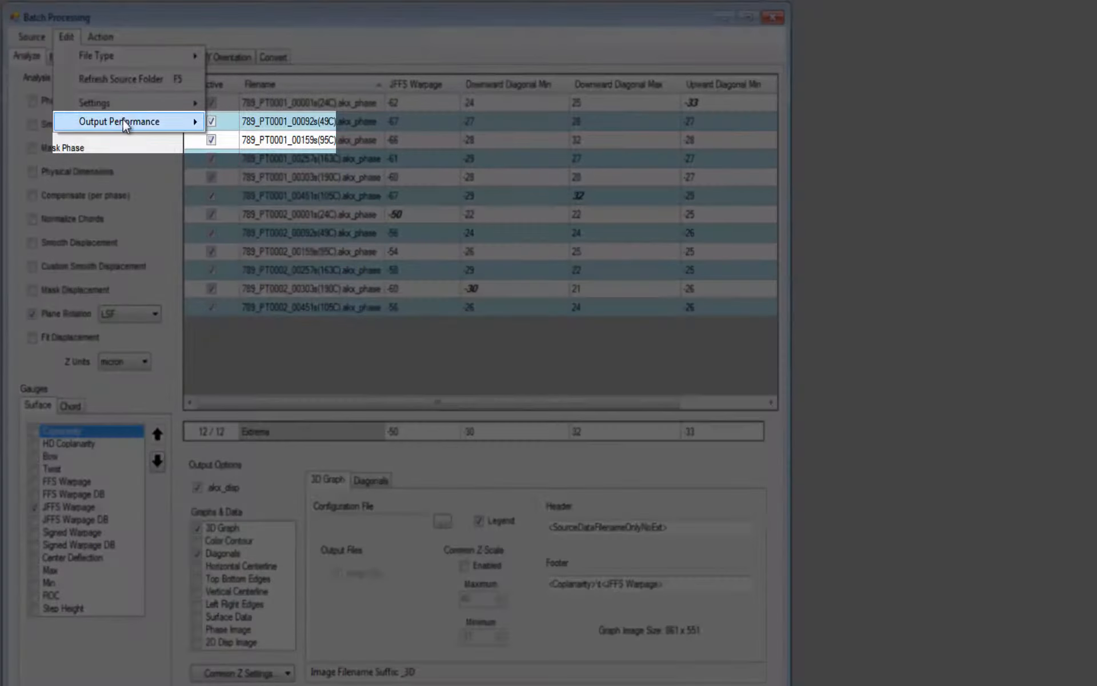
- Set the output performance to Sequential (single core) and regenerate the batch output
mouse_move(146, 122)
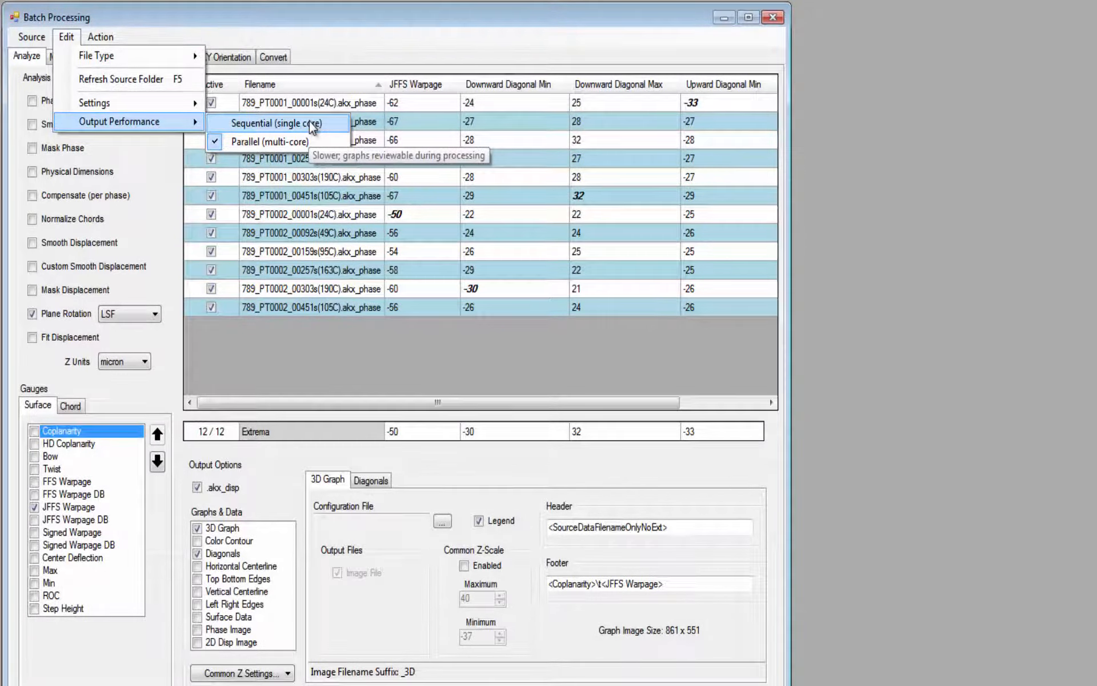
click(310, 122)
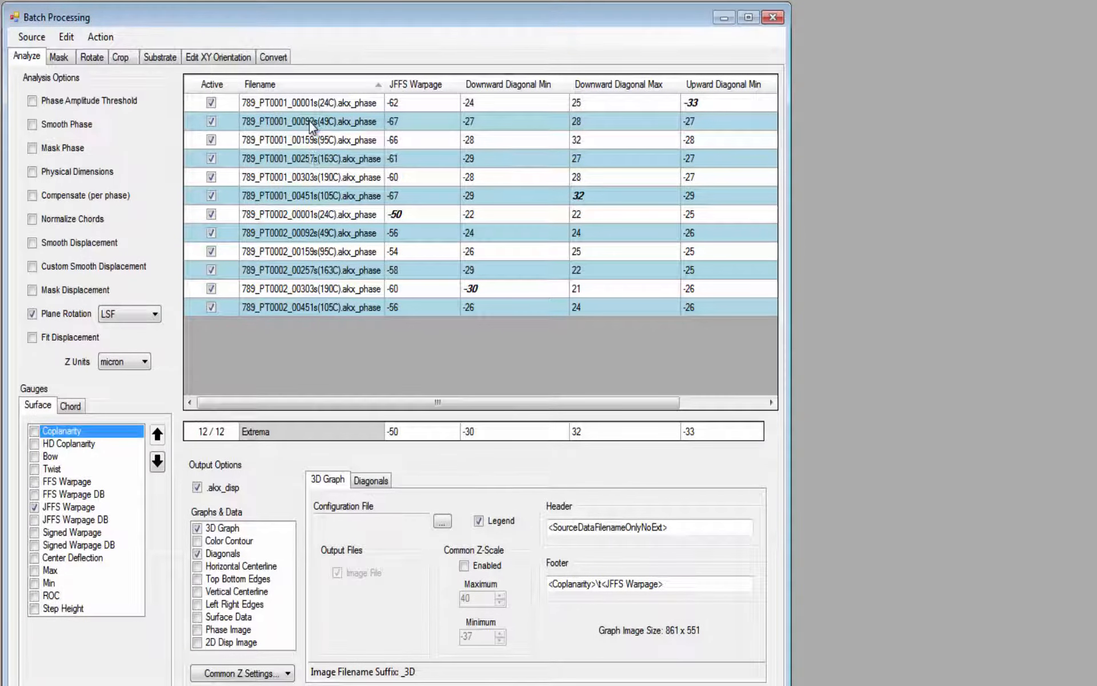
click(100, 37)
click(142, 93)
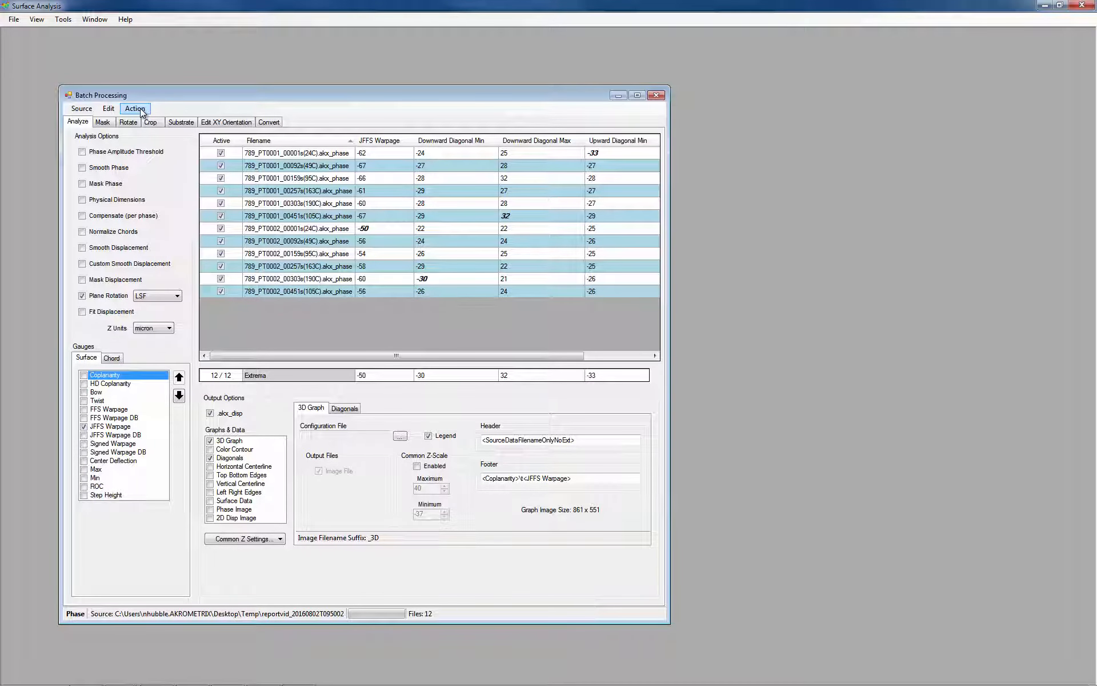
- Rerun the batch analysis with .akx_disp output and select the PT0001 and PT0002 .akx_disp files in the reportvid_20160802T095002 folder
click(103, 37)
click(152, 134)
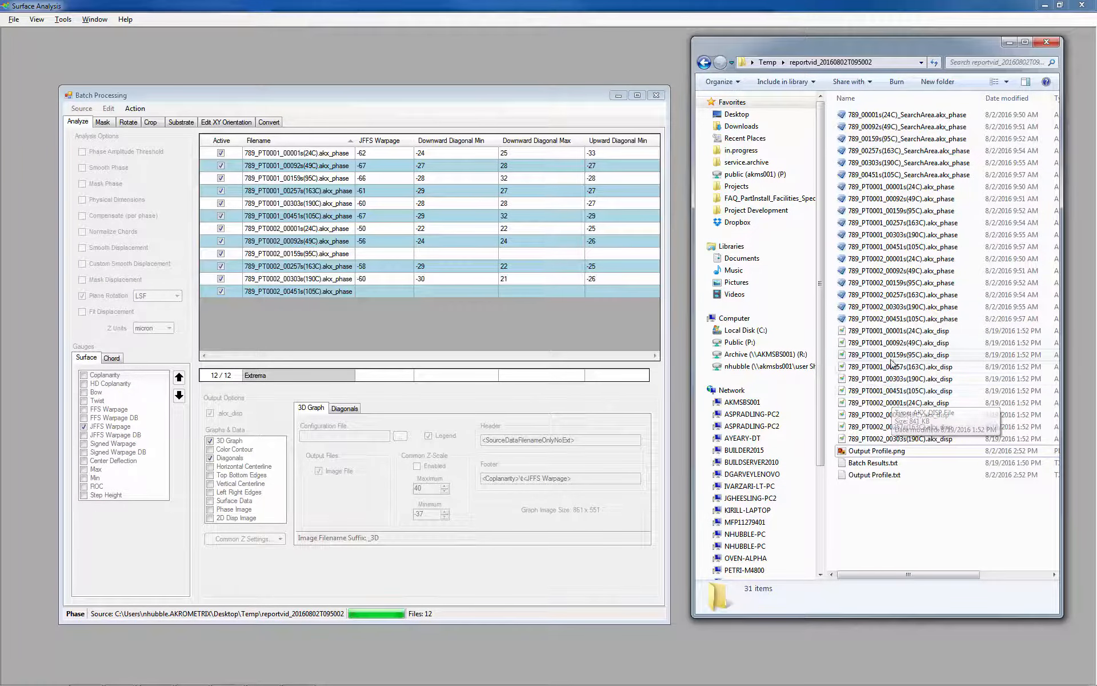
click(885, 336)
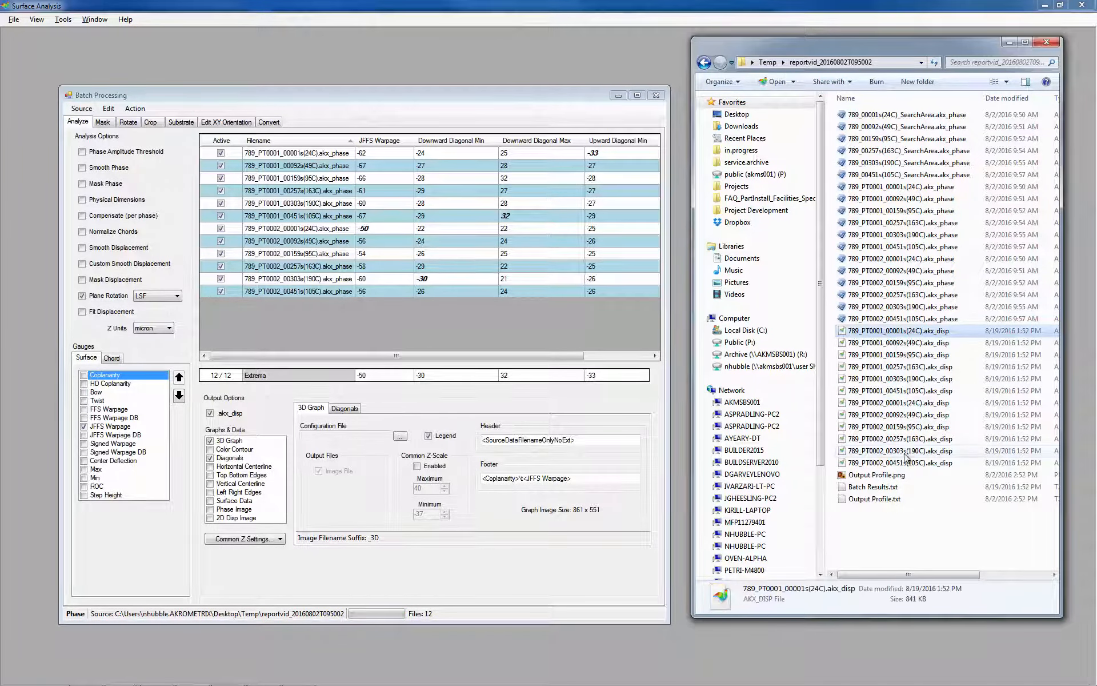
shift+click(908, 463)
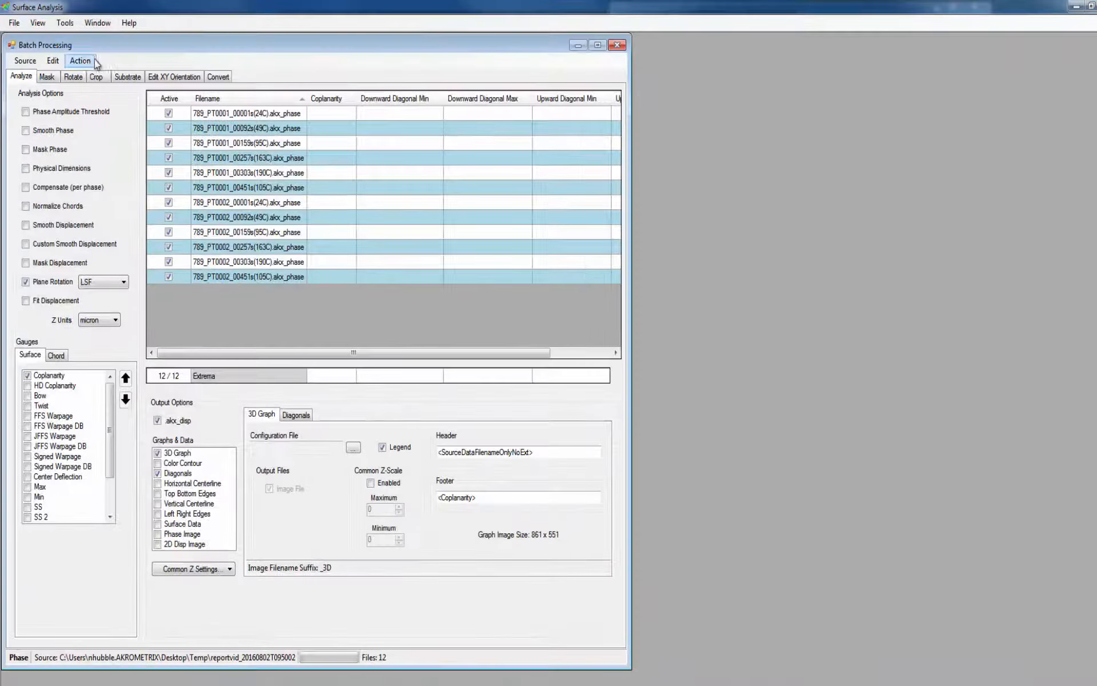
- Build the grouping database, group the batch phase files by a maximum of 1 Roi name, and deactivate the PT0002 group before accepting
click(80, 60)
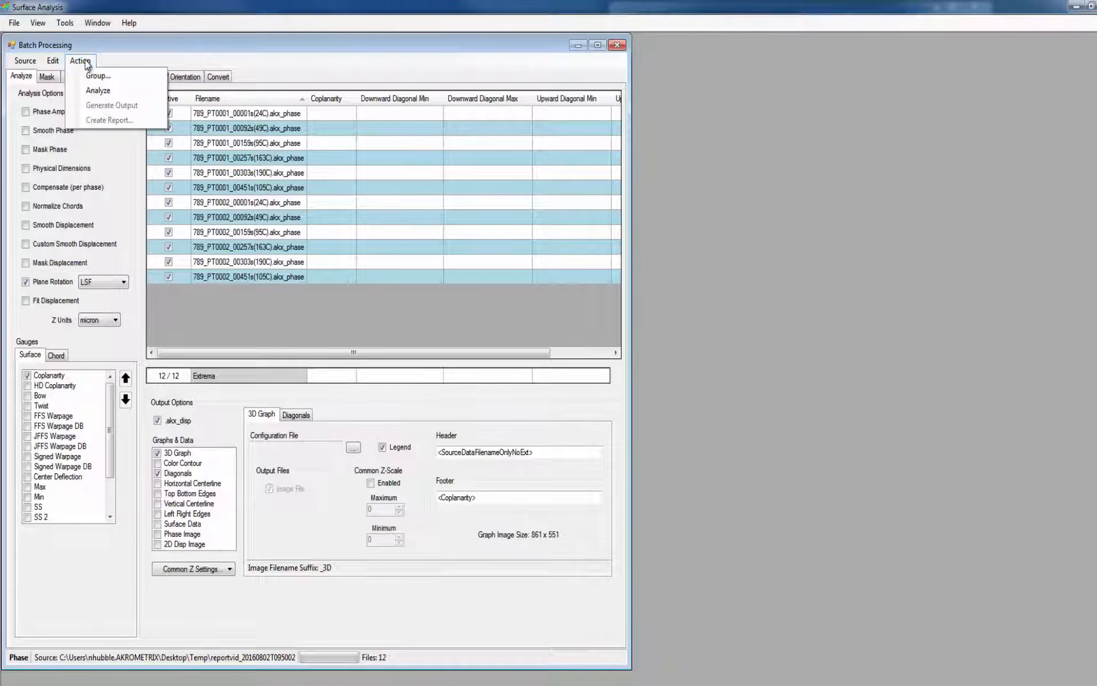
click(87, 76)
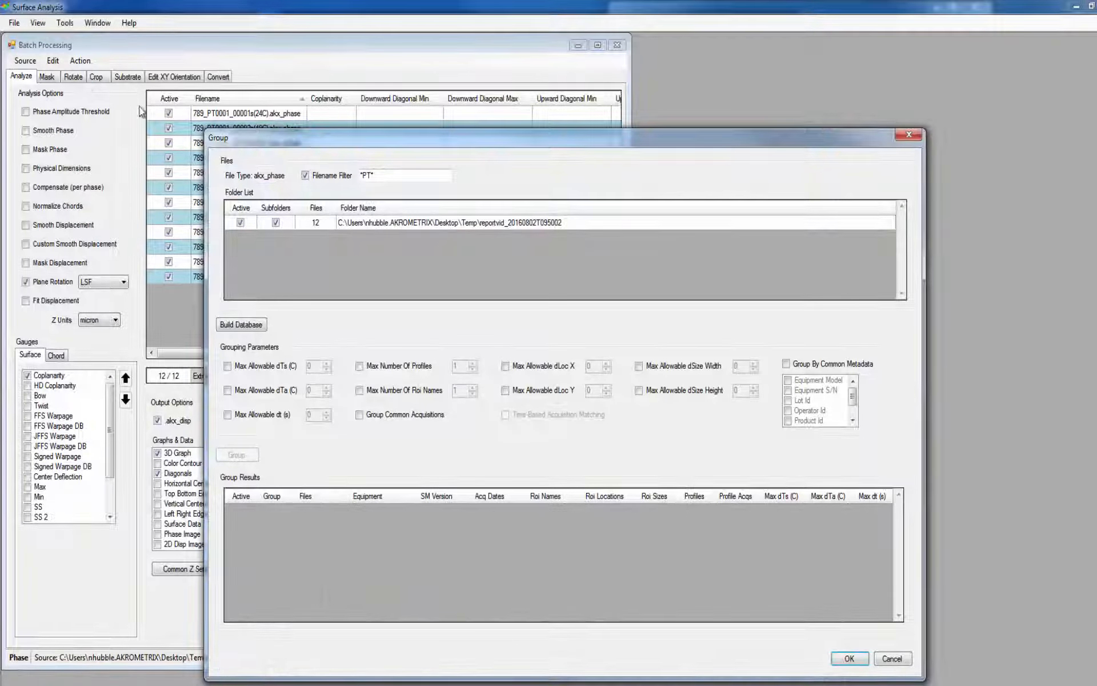
click(256, 324)
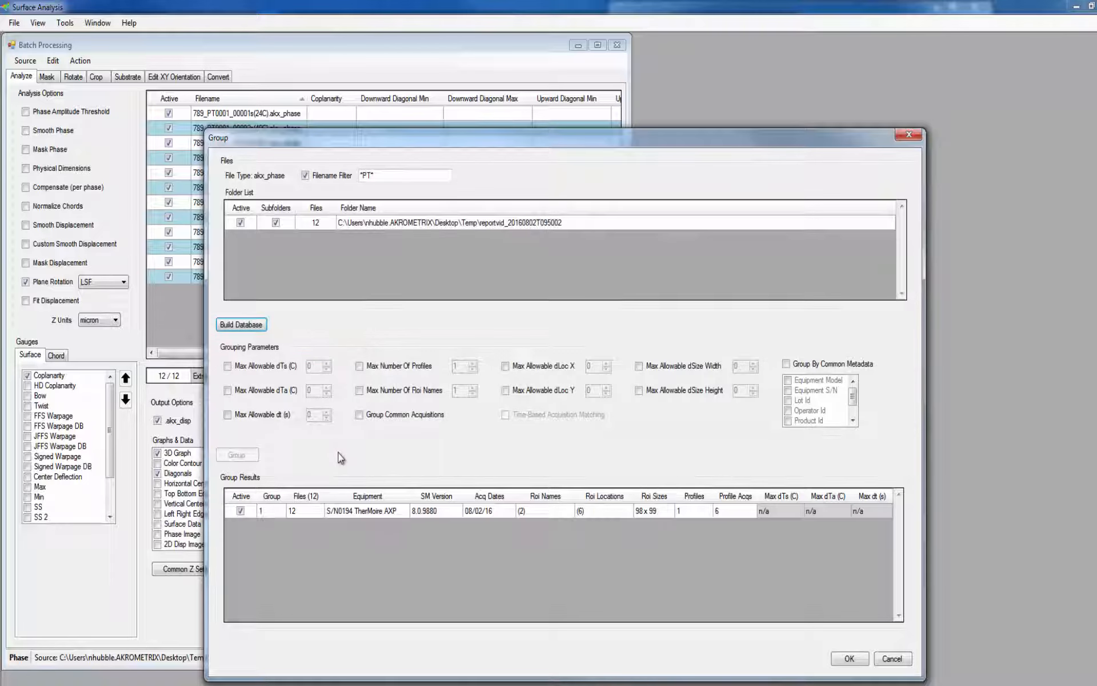
click(399, 393)
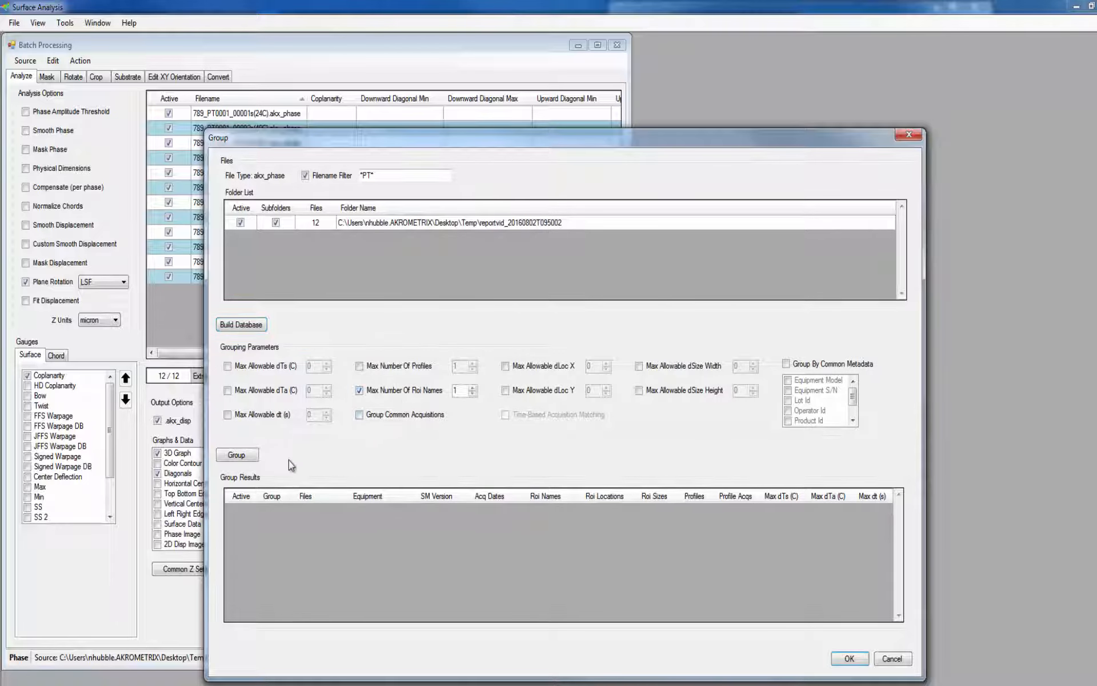
click(245, 456)
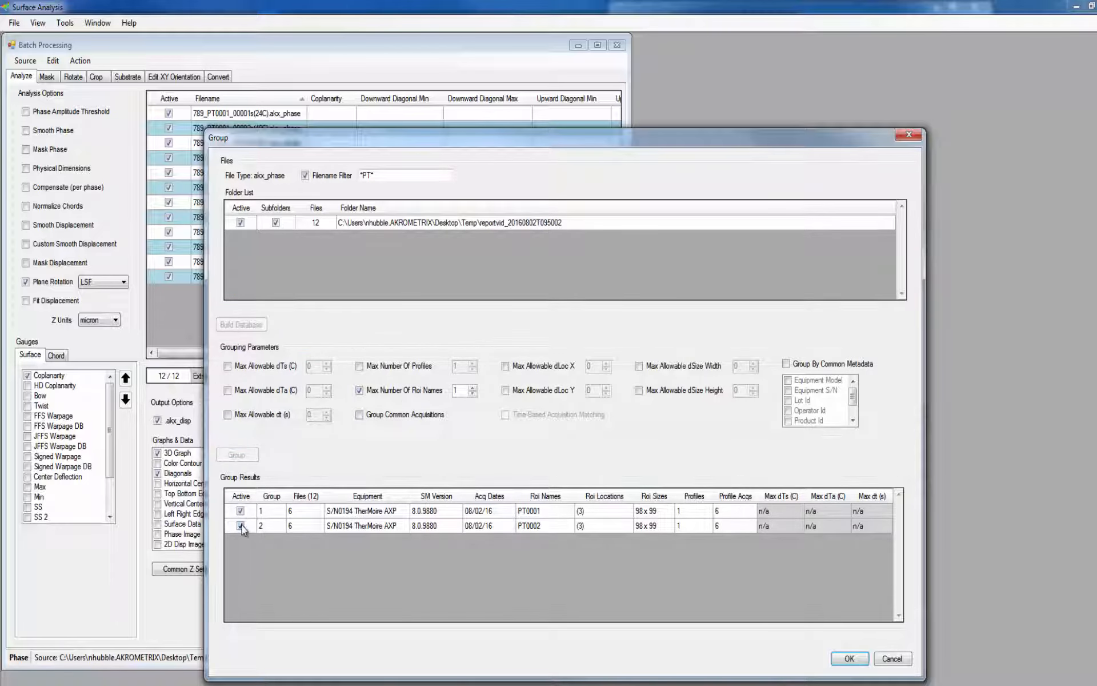
click(241, 524)
click(839, 660)
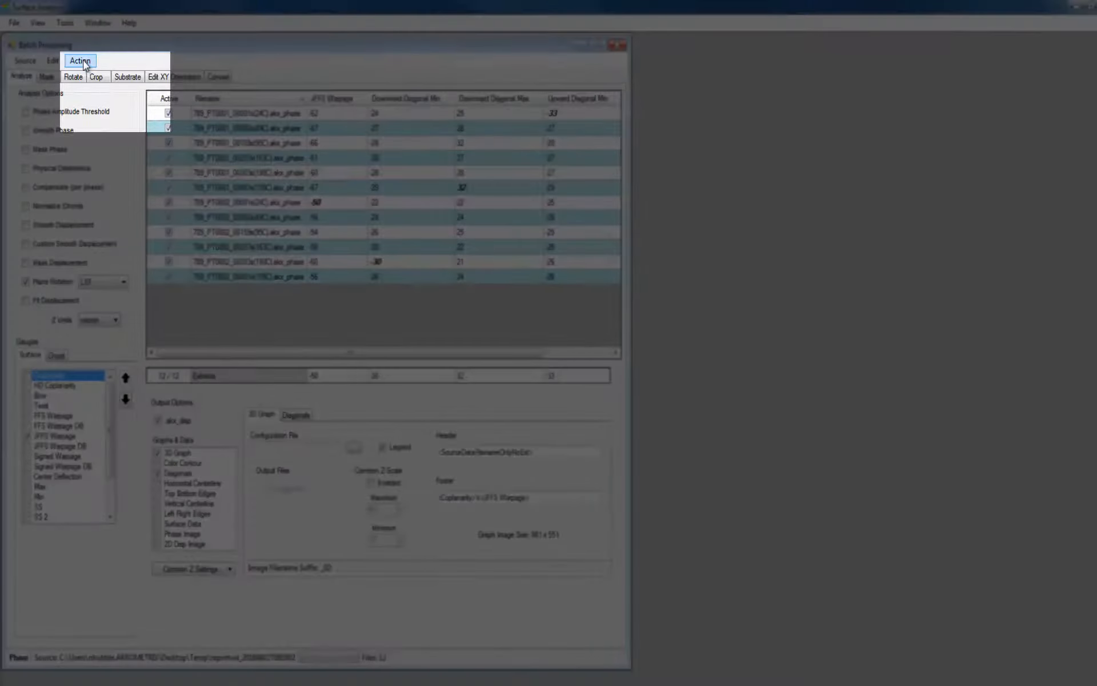
- Start a report from the current batch and group its displacement files with the maximum number of Roi names set to 1
click(110, 120)
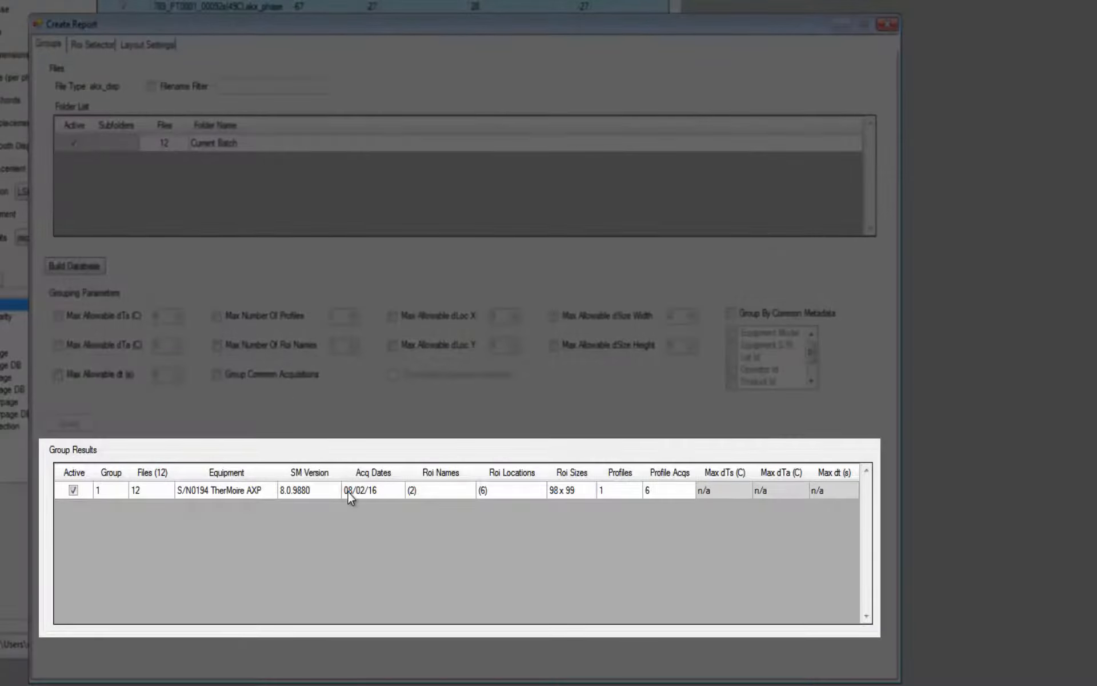
mouse_move(420, 495)
mouse_move(509, 495)
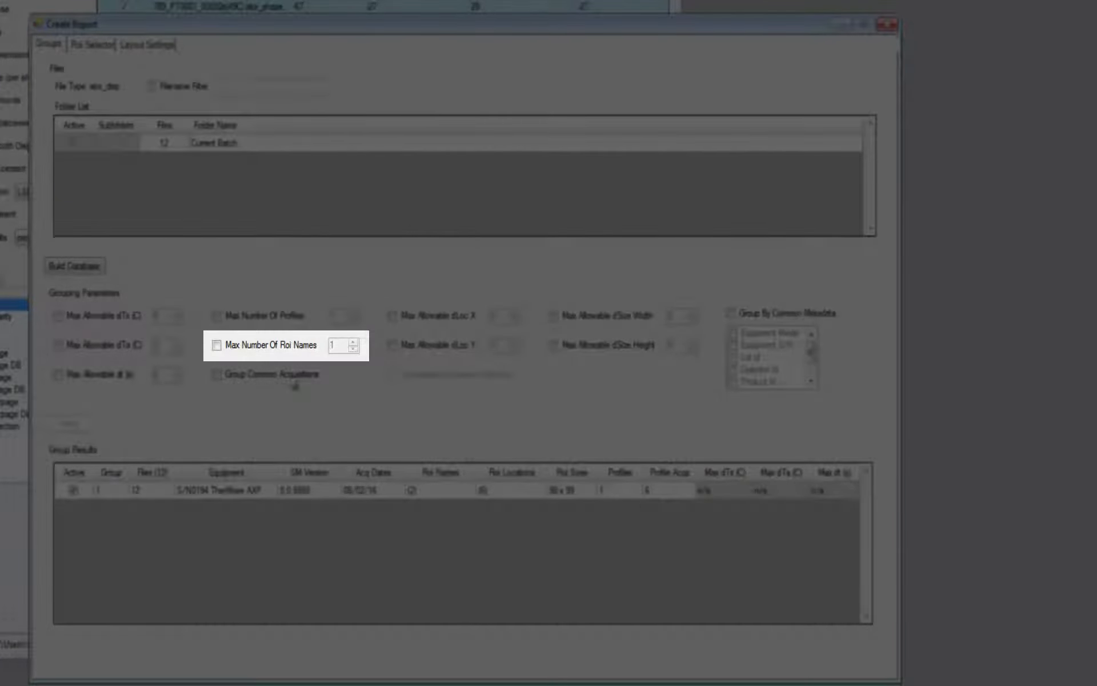
click(262, 348)
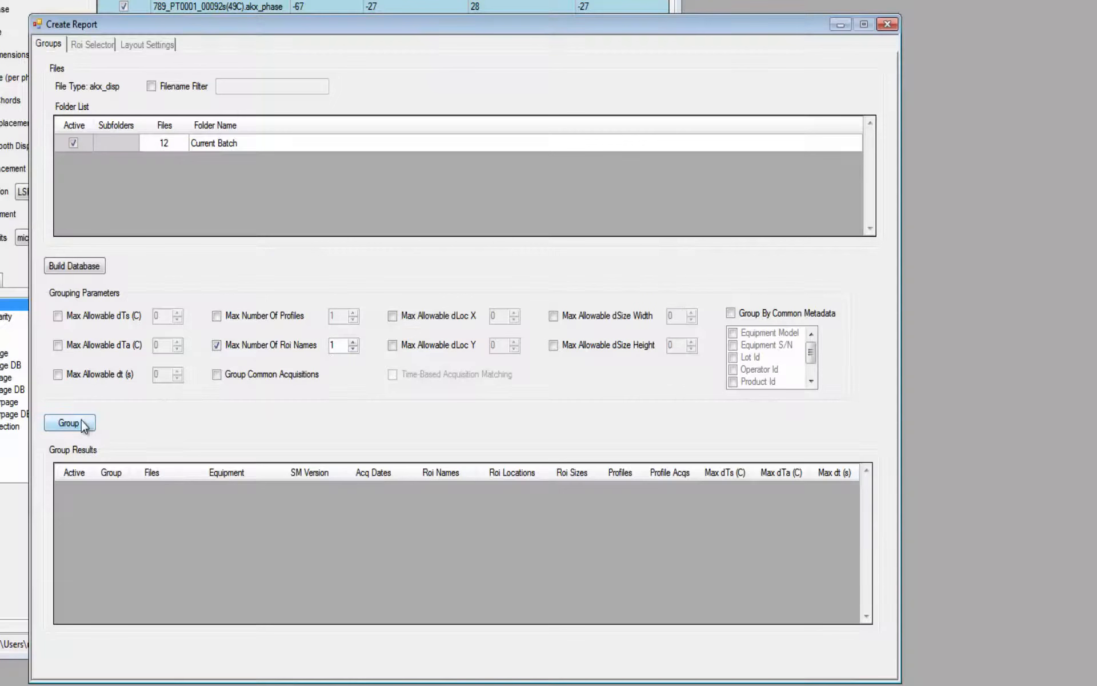
click(69, 422)
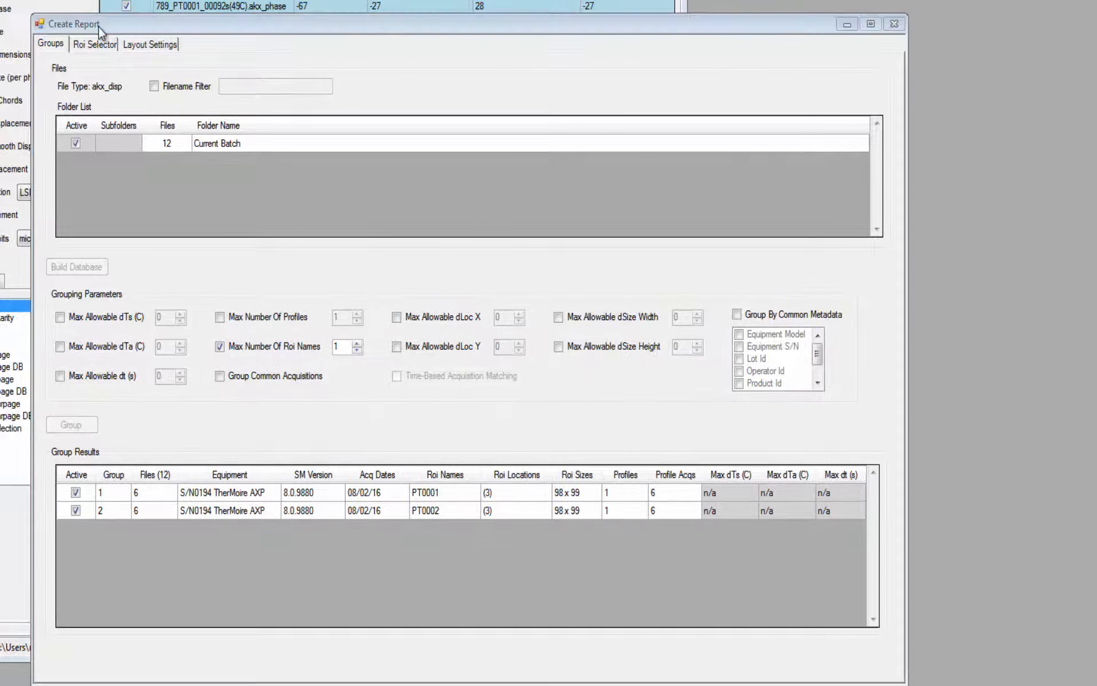
- In the Roi Selector, deactivate the T3, T4 and T5 items of Group 2 and the T1 and T2 items of Group 1
click(96, 44)
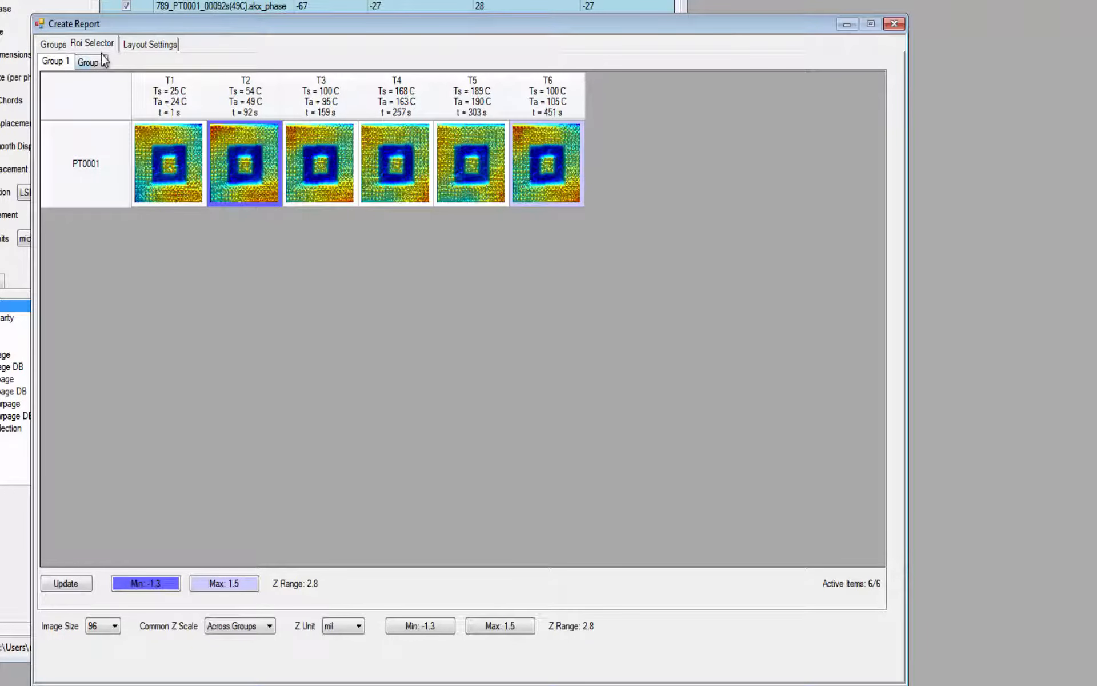
click(99, 65)
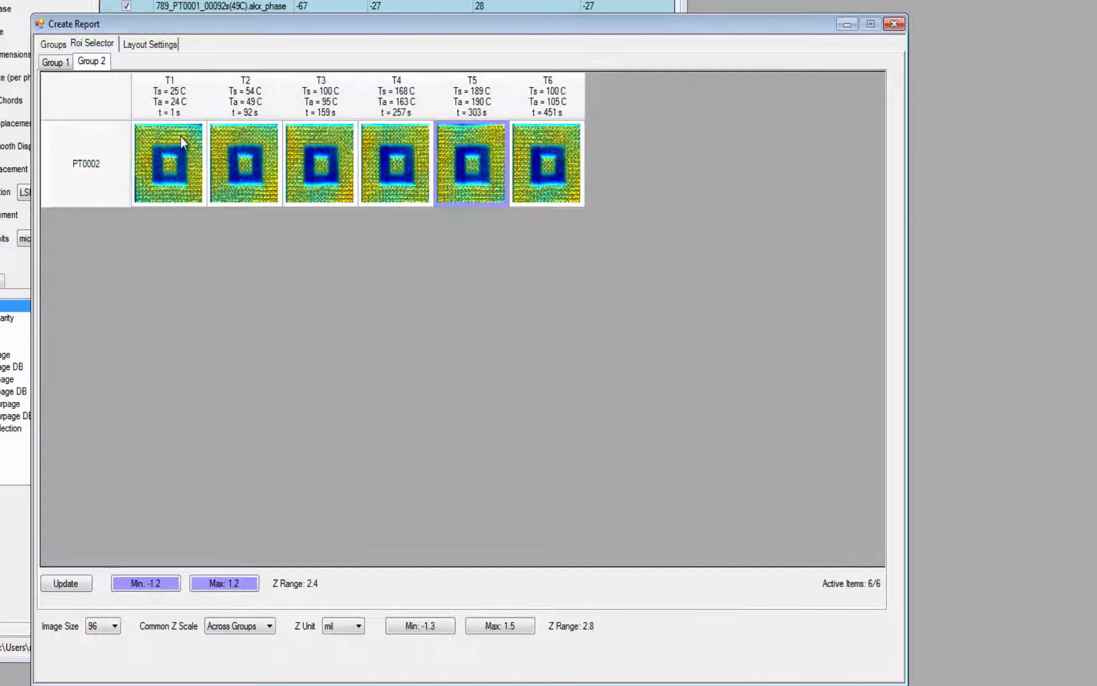
mouse_move(455, 194)
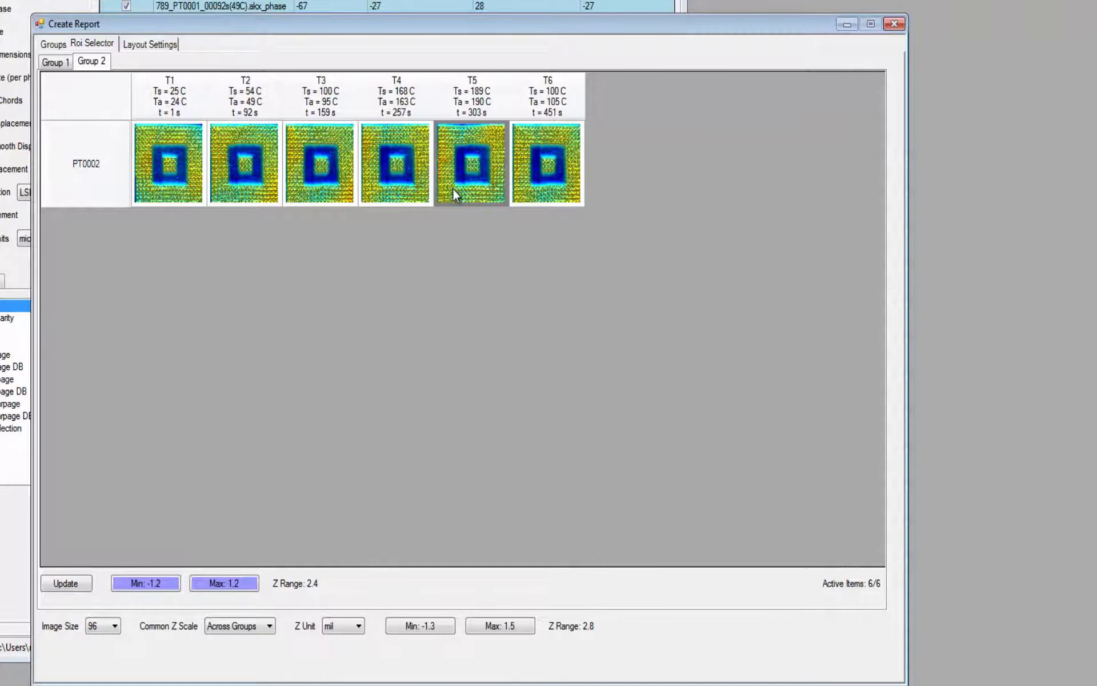
click(336, 189)
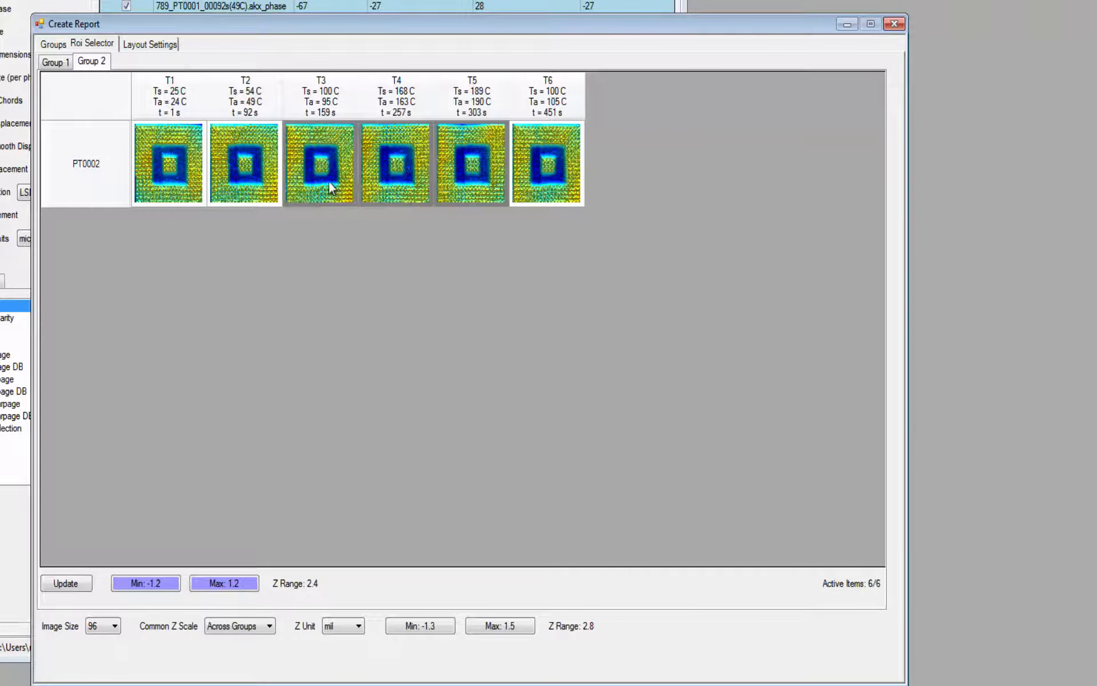
click(75, 589)
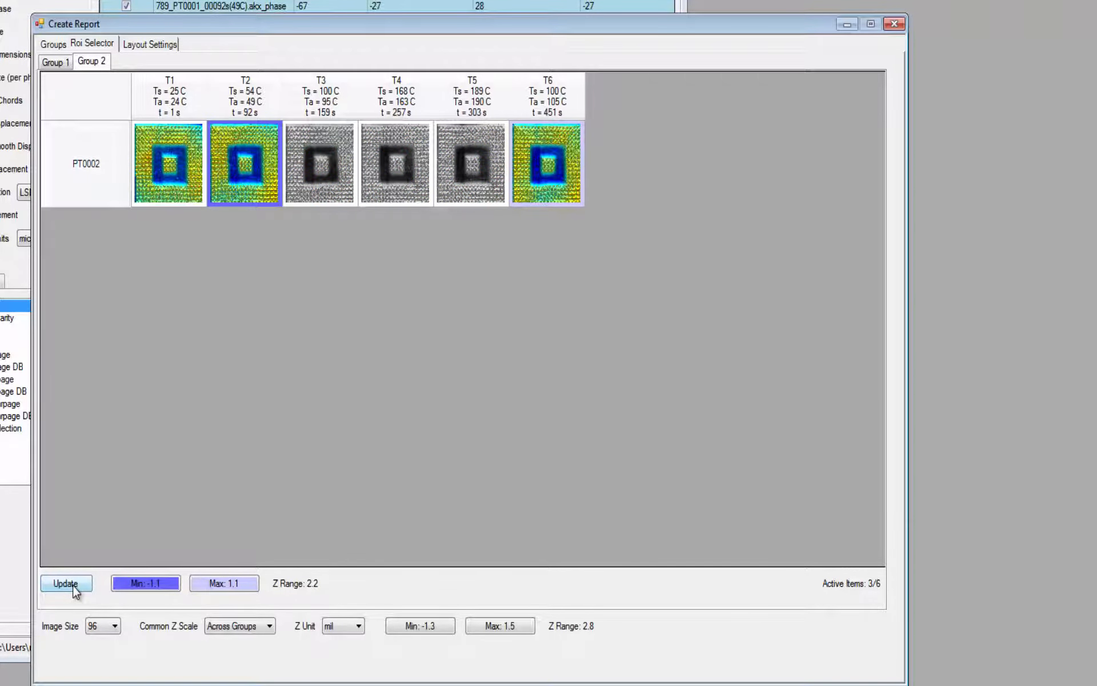
click(55, 62)
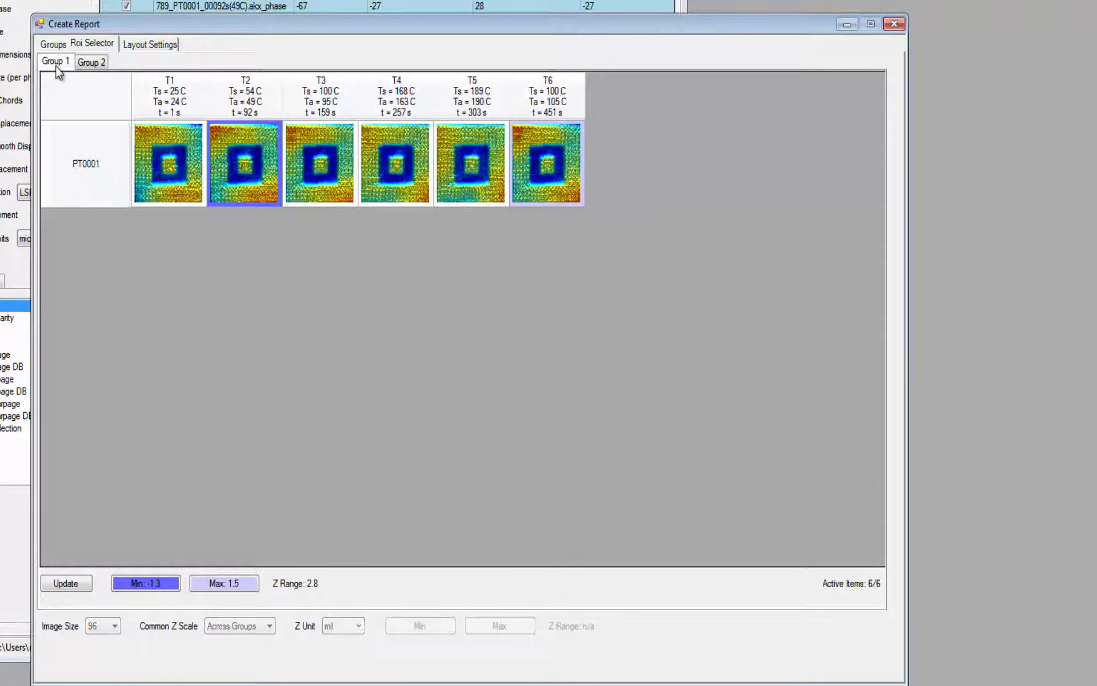
click(81, 582)
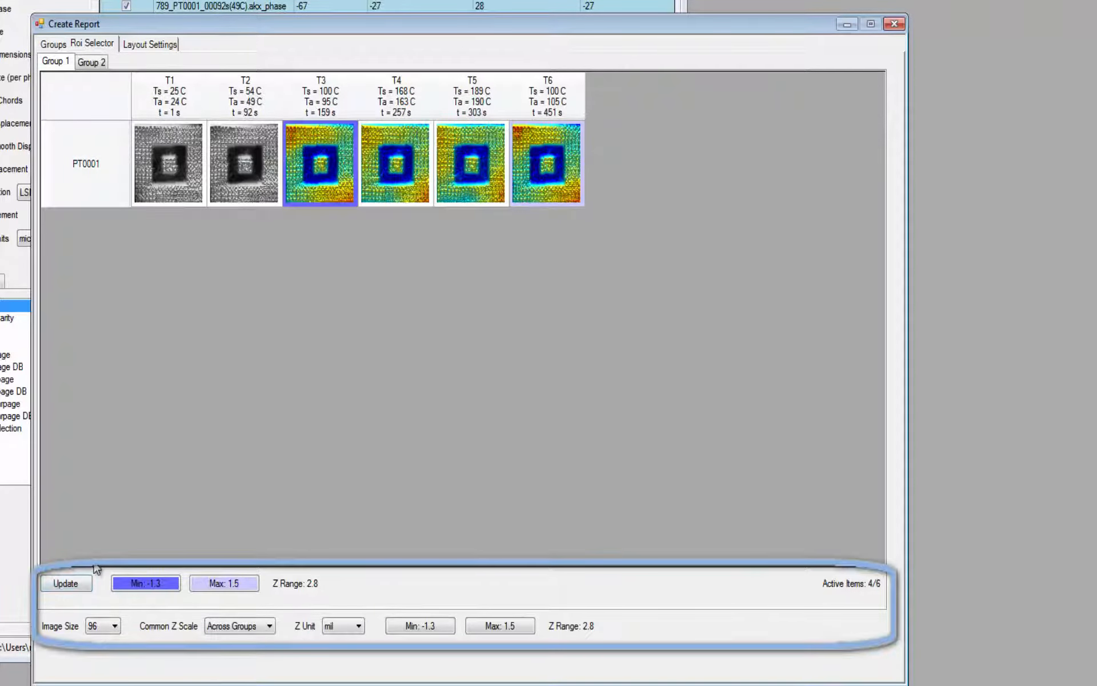